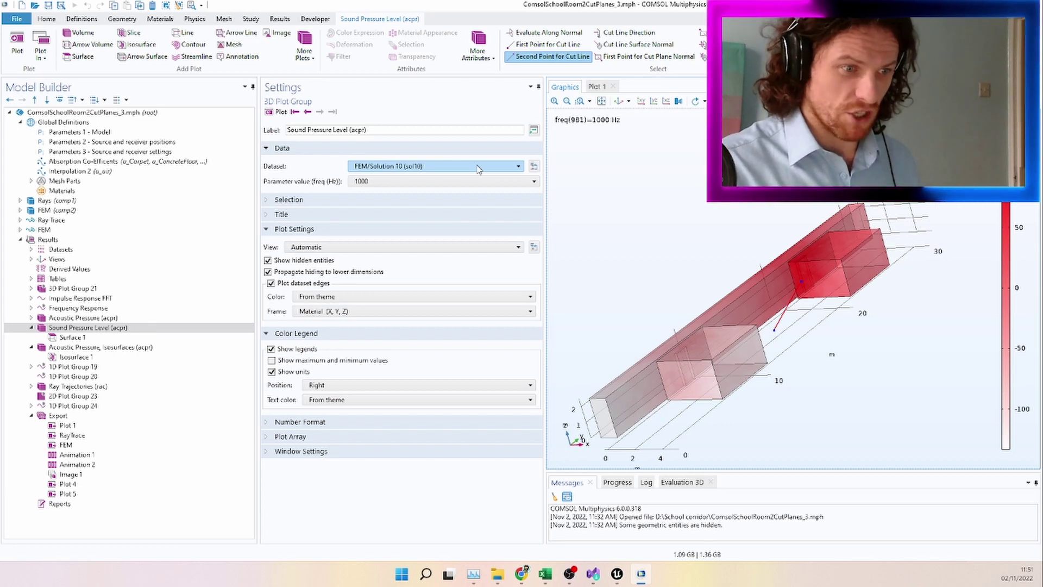
Plot the Sound Pressure Level group on the Cut Plane 3 dataset and open the Image 1 export settings.
click(478, 169)
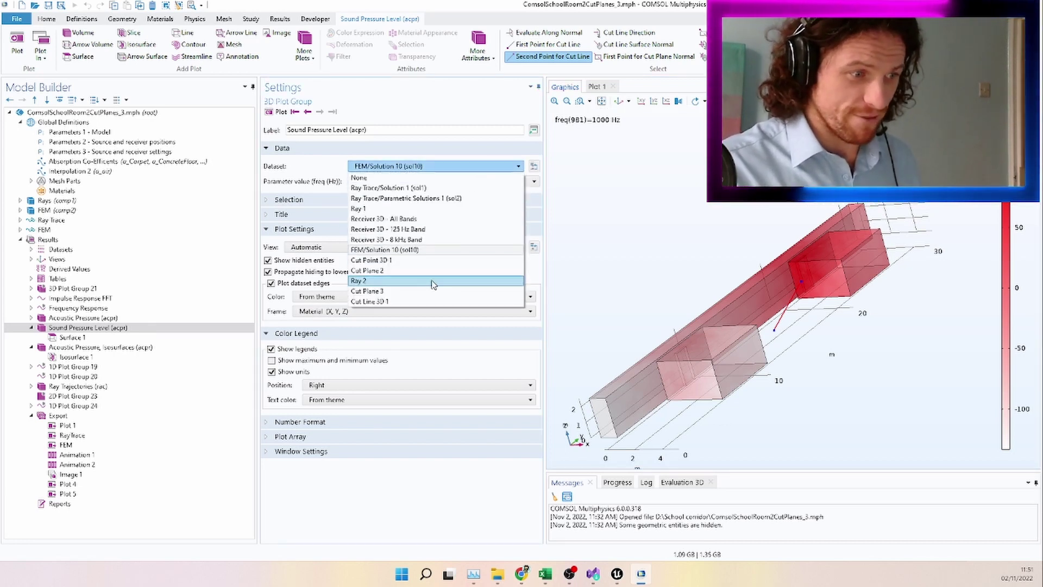
click(433, 293)
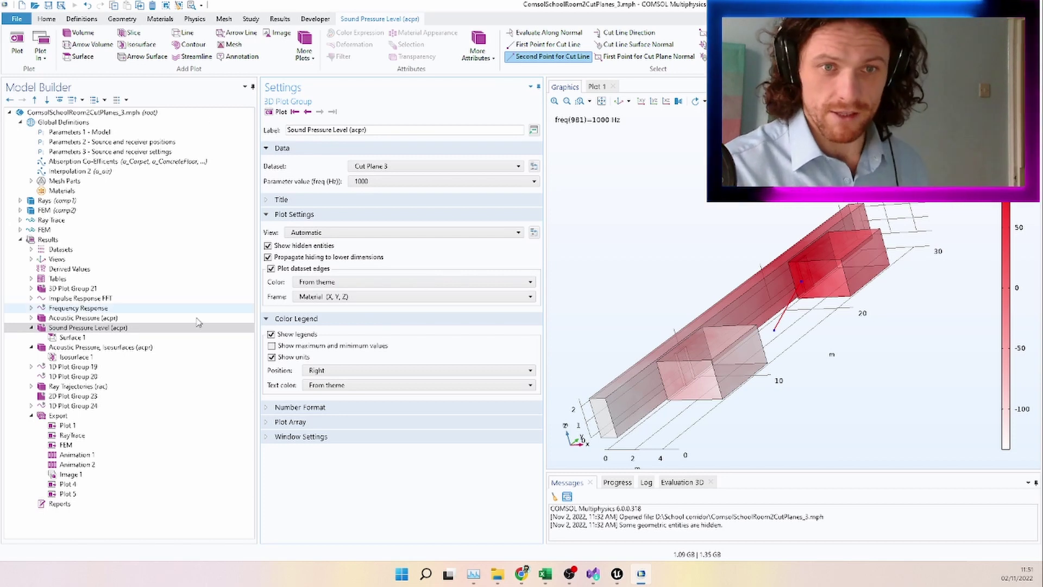
click(279, 112)
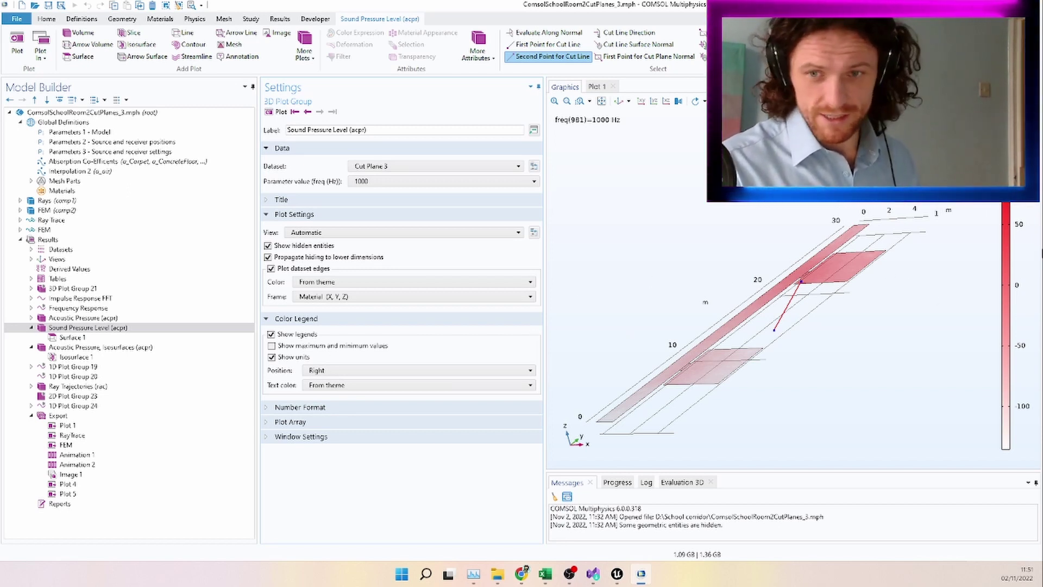
mouse_move(811, 275)
mouse_down()
mouse_move(836, 247)
mouse_move(824, 247)
mouse_move(815, 273)
mouse_up()
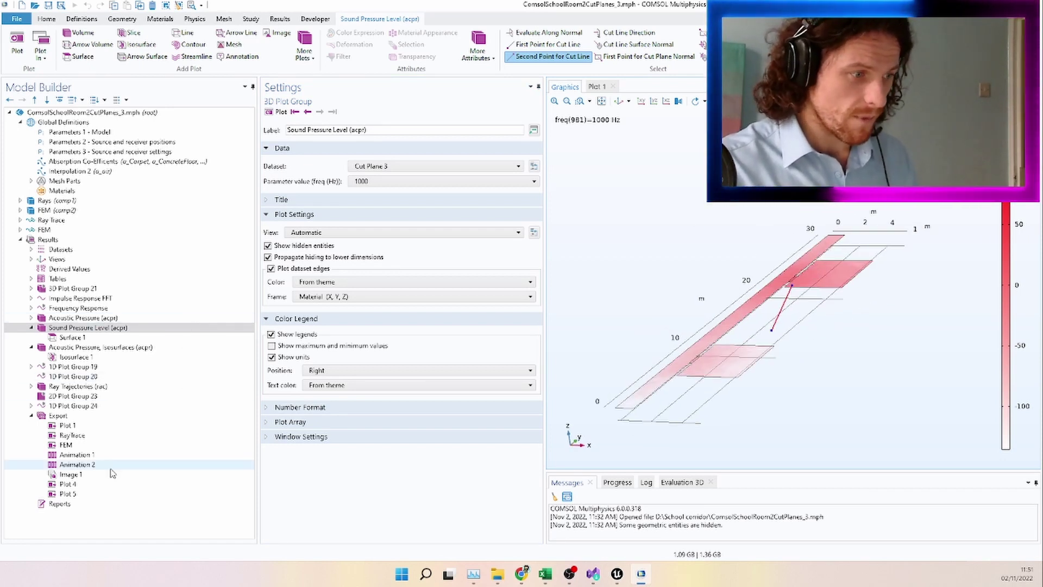
click(98, 475)
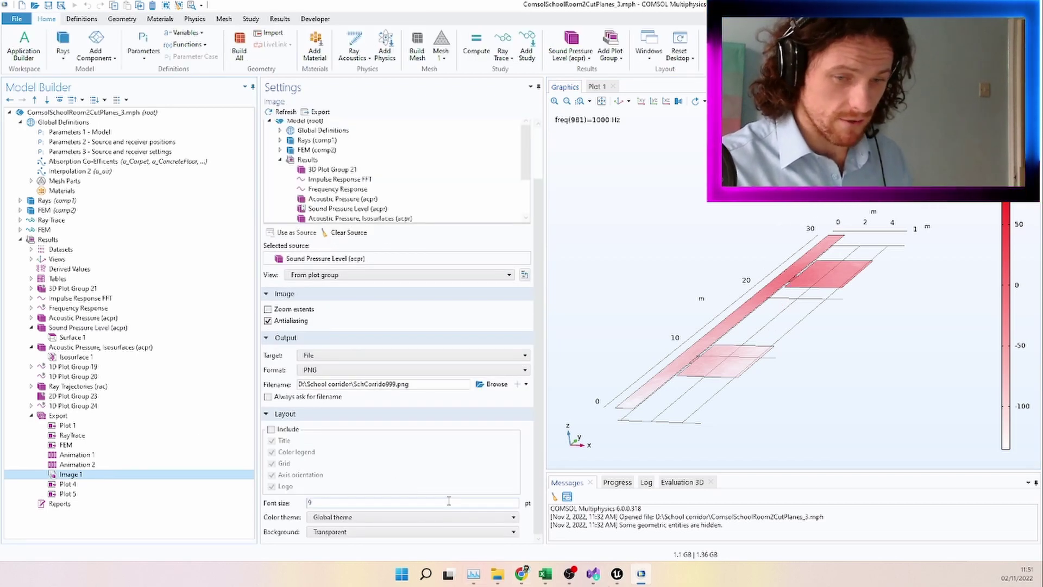
Switch to Unreal Engine and clear the sound assigned to the Audio component of SM_ChamferCube2.
click(622, 581)
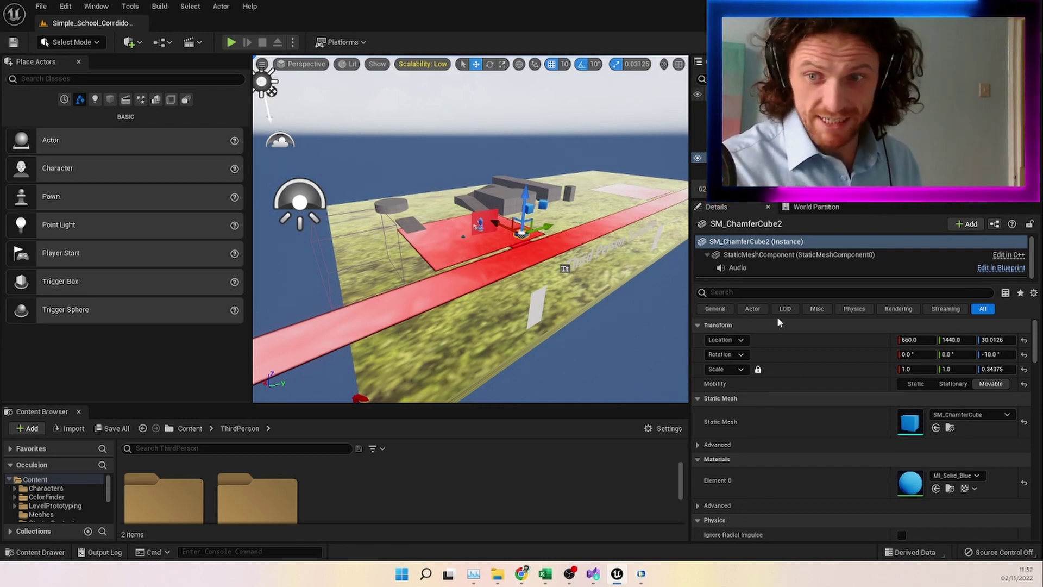
click(744, 269)
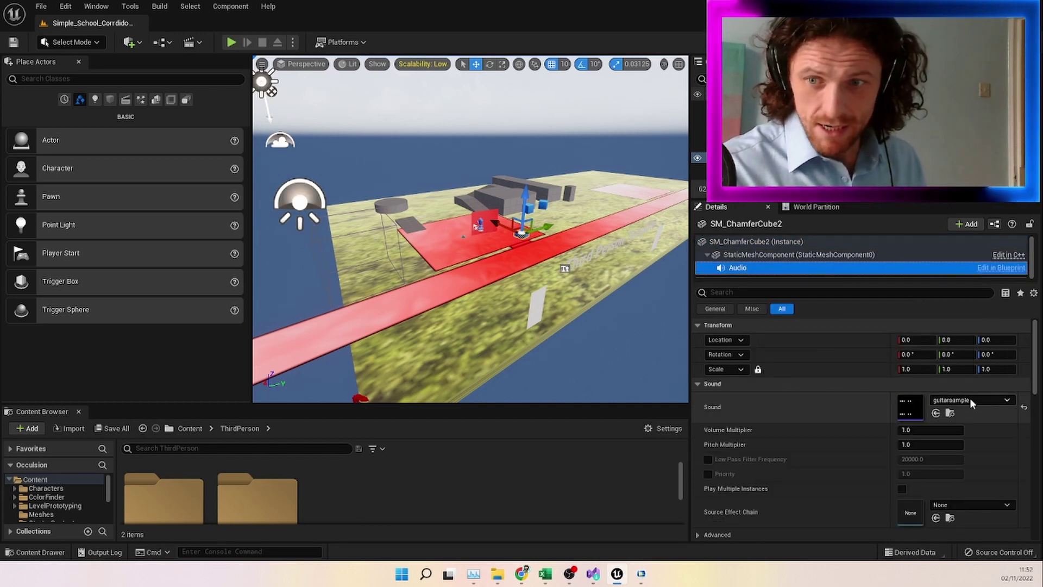
click(1023, 410)
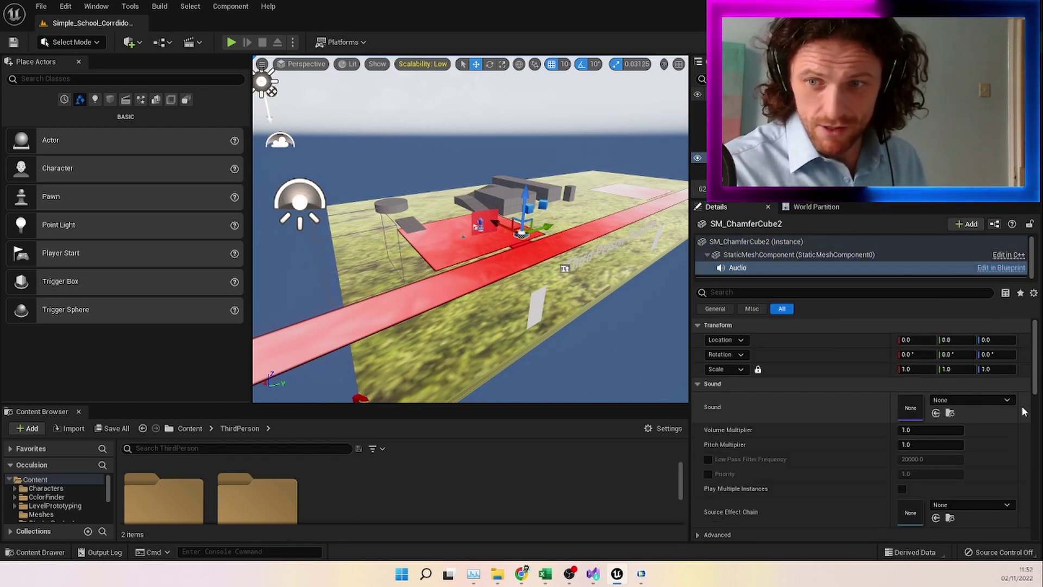
Test-run the level briefly and widen the level viewport at the expense of the actor list.
click(229, 44)
drag(252, 240, 147, 241)
click(263, 42)
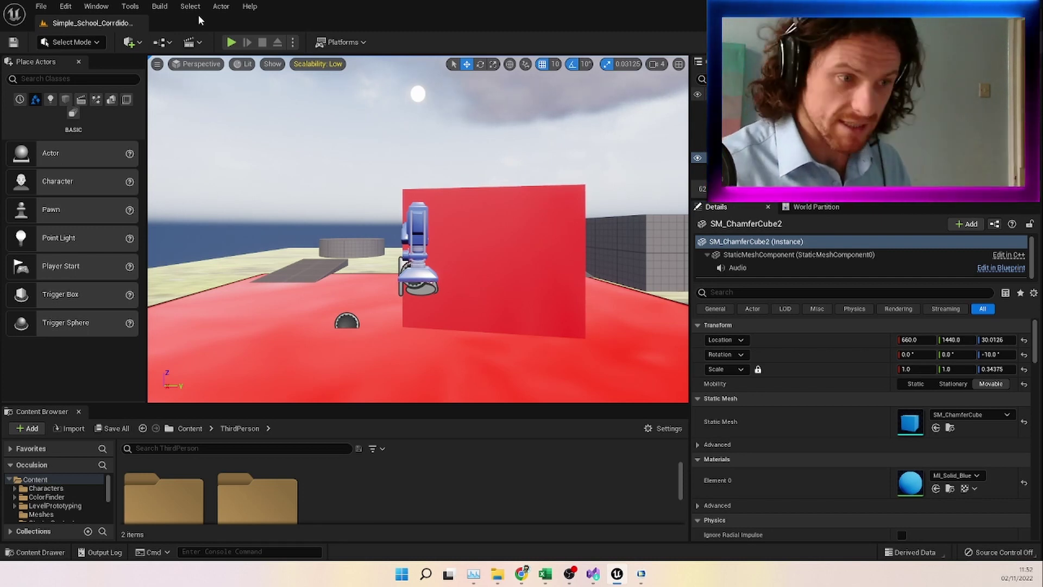
Play the level and walk the character around the red room plane to examine the printed sound pressure values.
click(231, 43)
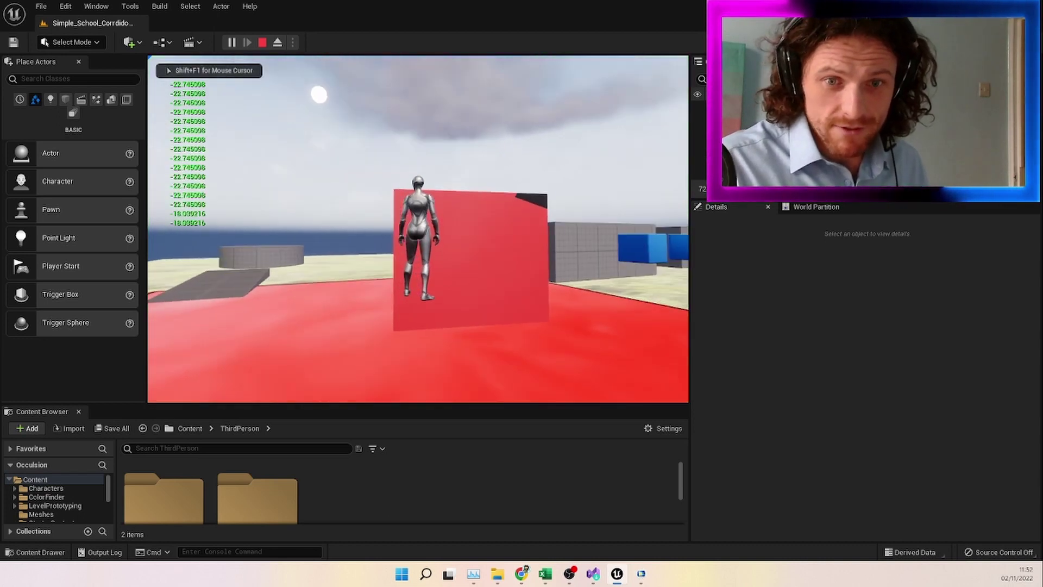
key(a)
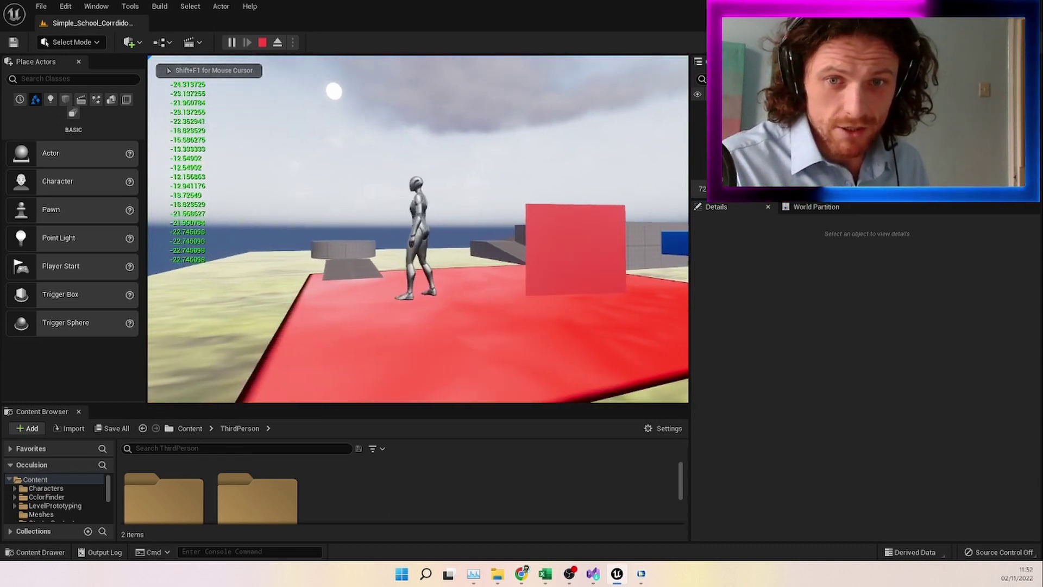
key(w)
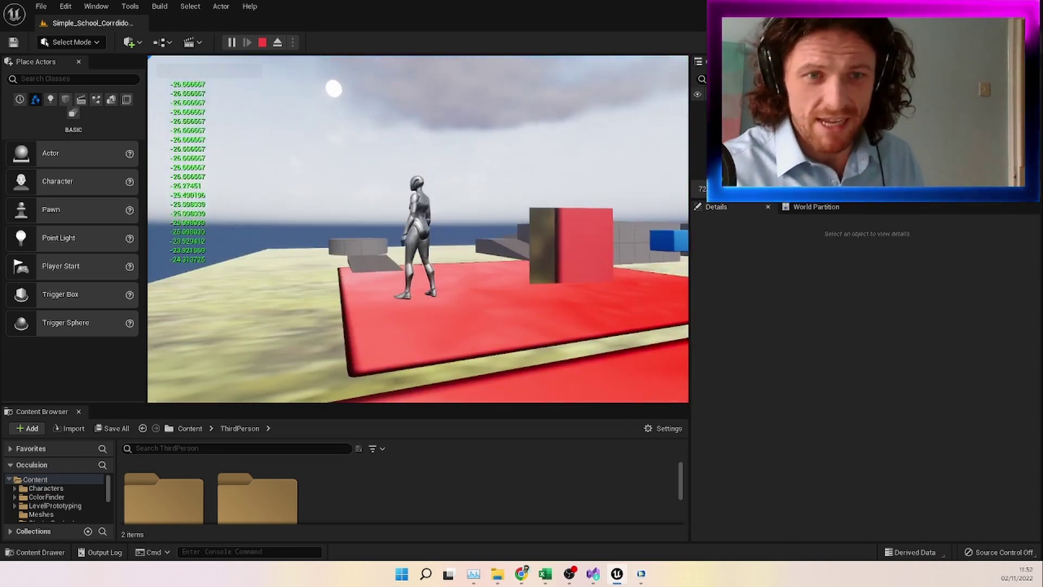
key(d)
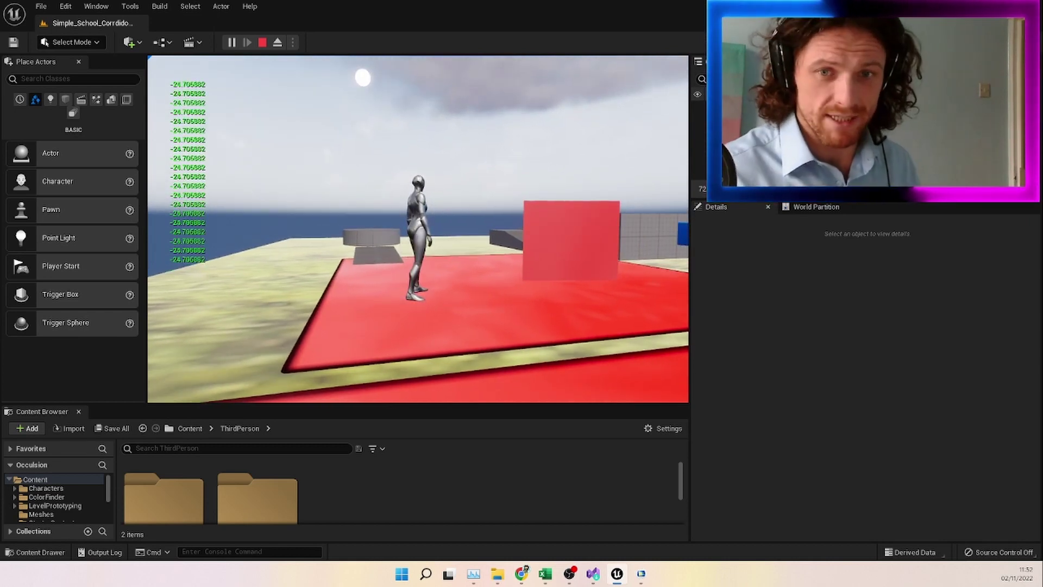
key(a)
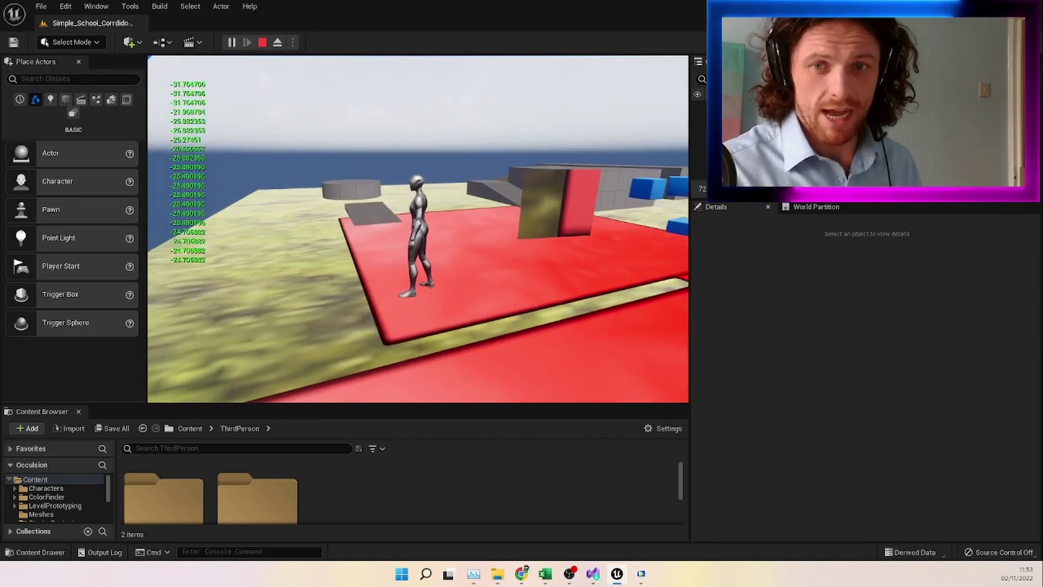
key(d)
key(w)
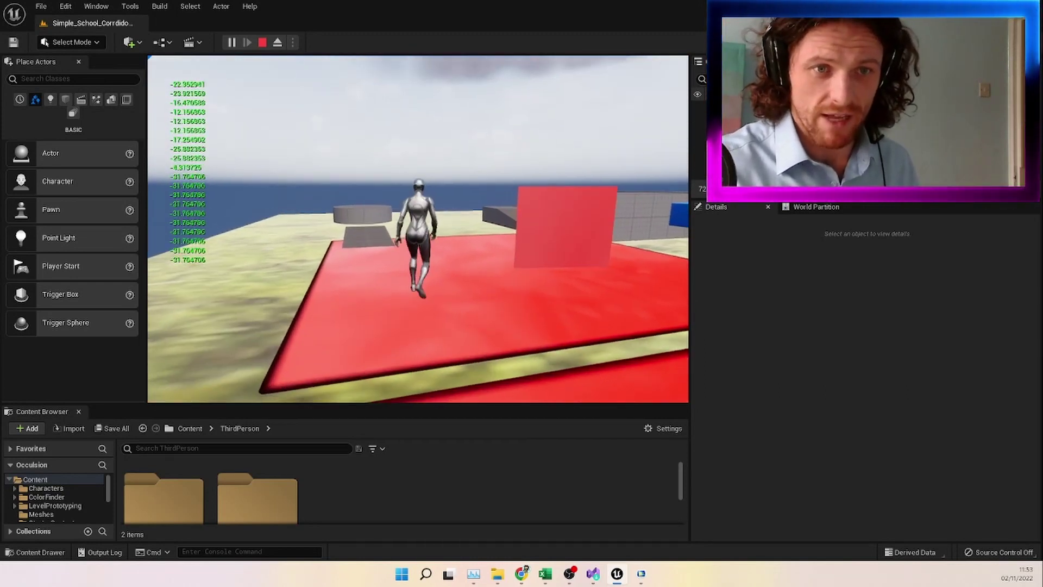
key(w)
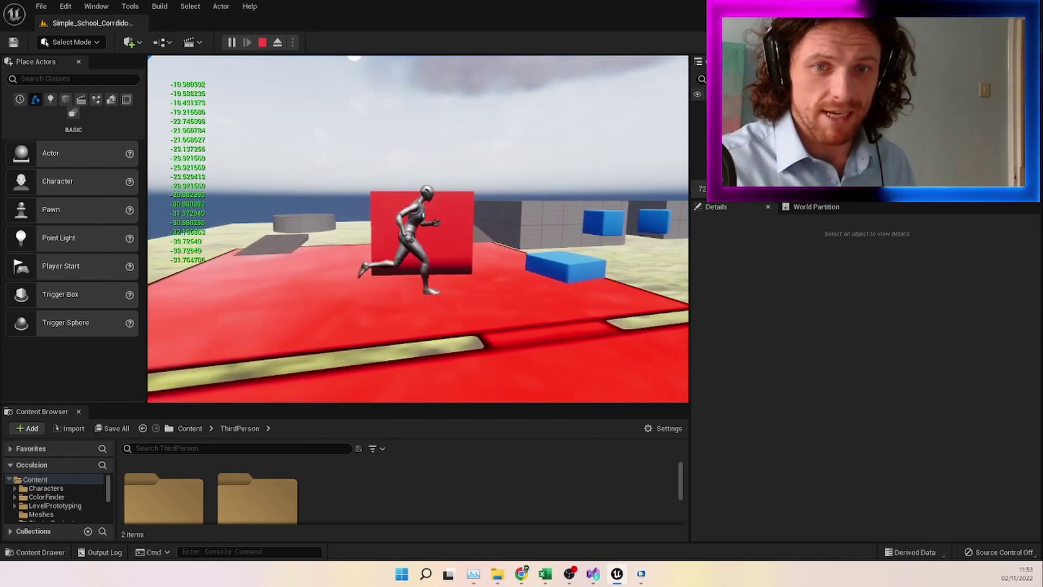
Run the character out of the red room past the Third Person text and onto the corridor plane, watching the values.
key(s)
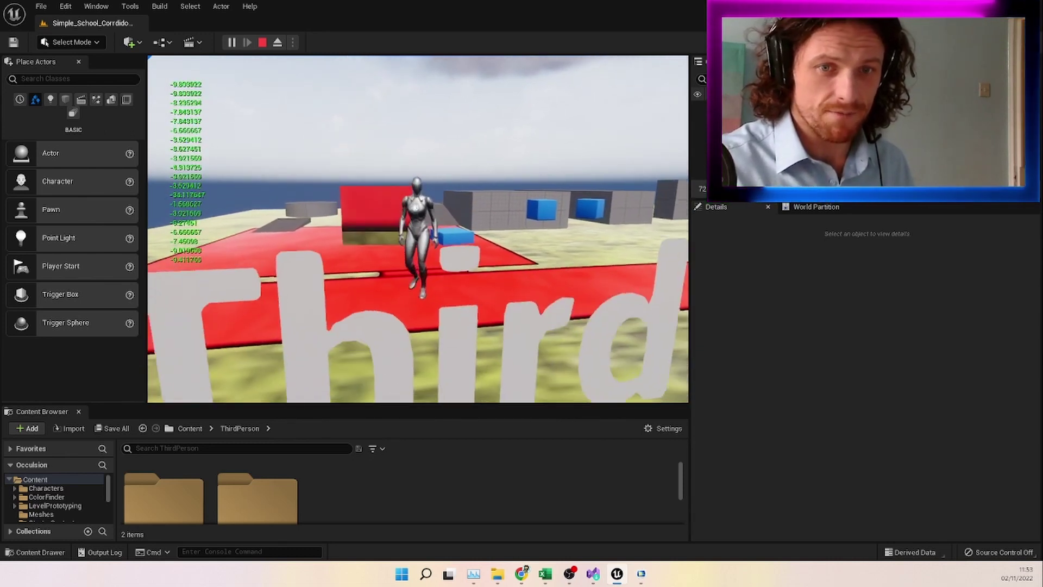
key(s)
key(d)
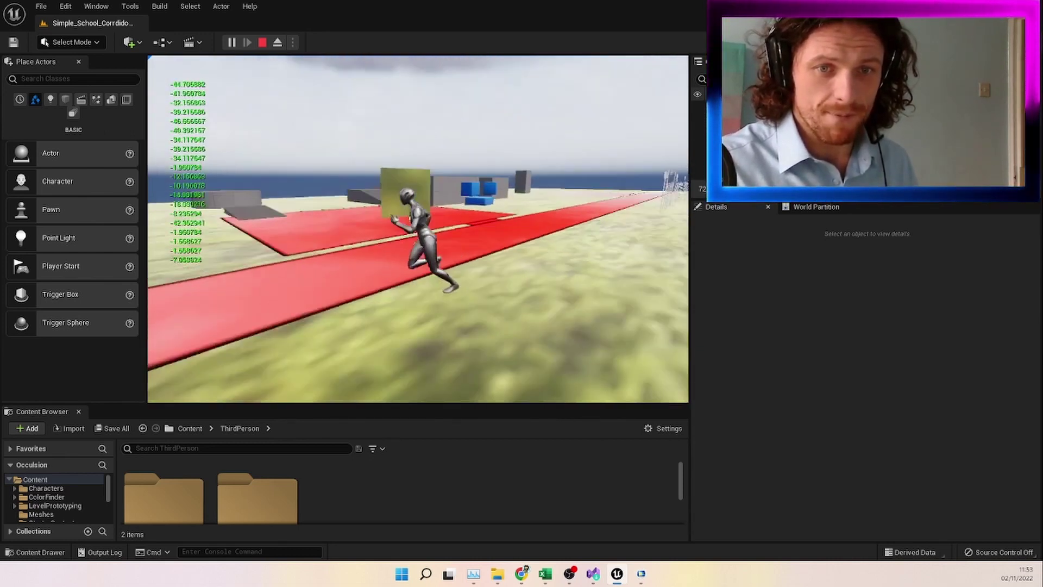
key(w)
key(a)
key(space)
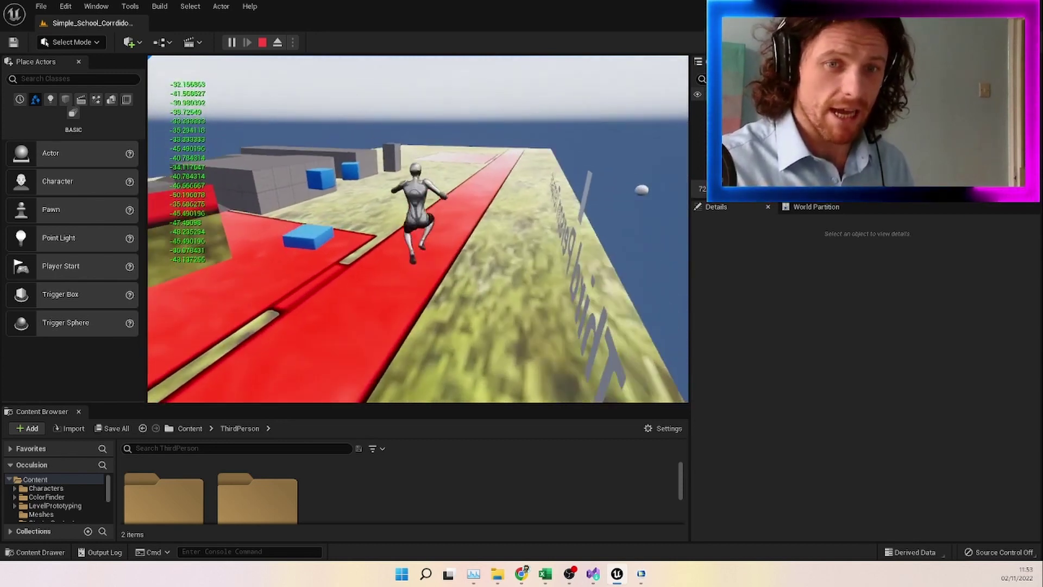
Run the character along the corridor plane to the pale far room and examine the values there.
key(w)
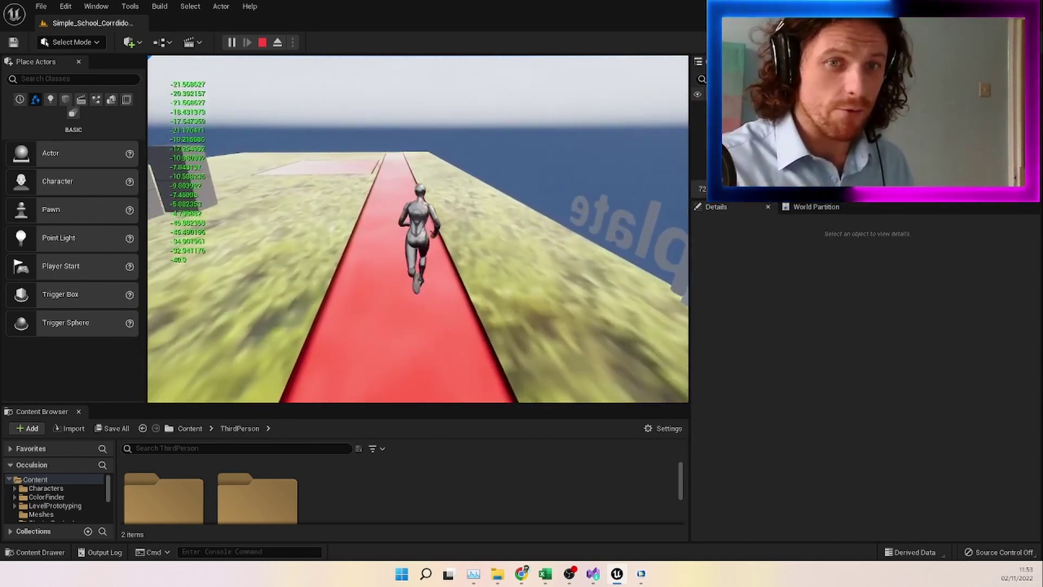
key(a)
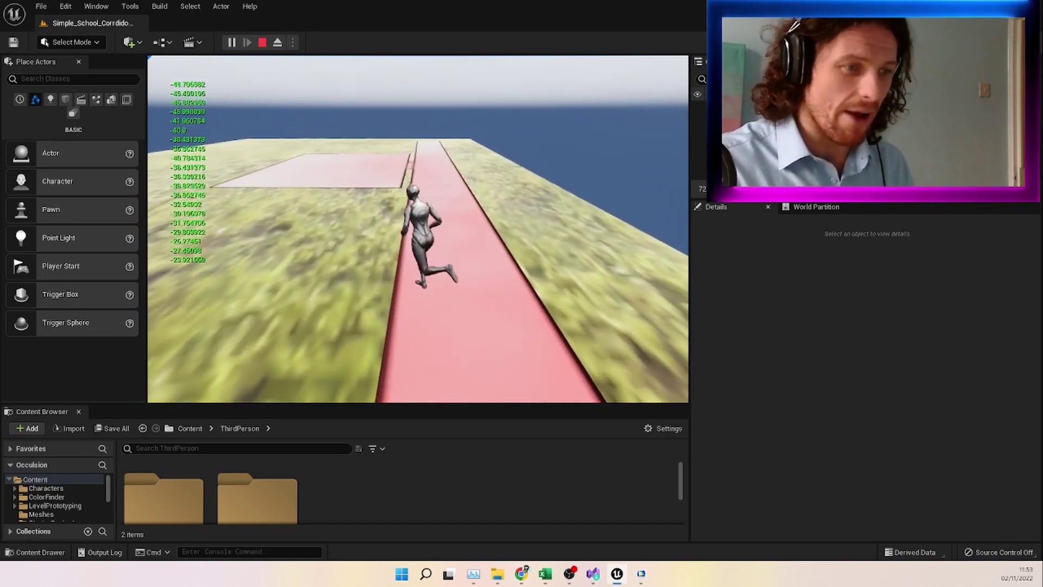
key(d)
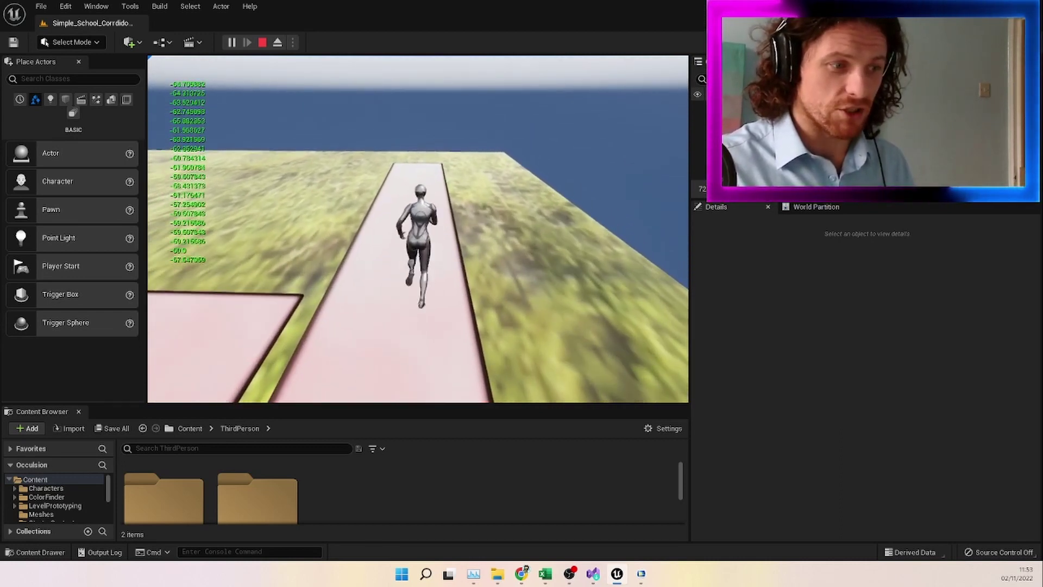
key(s)
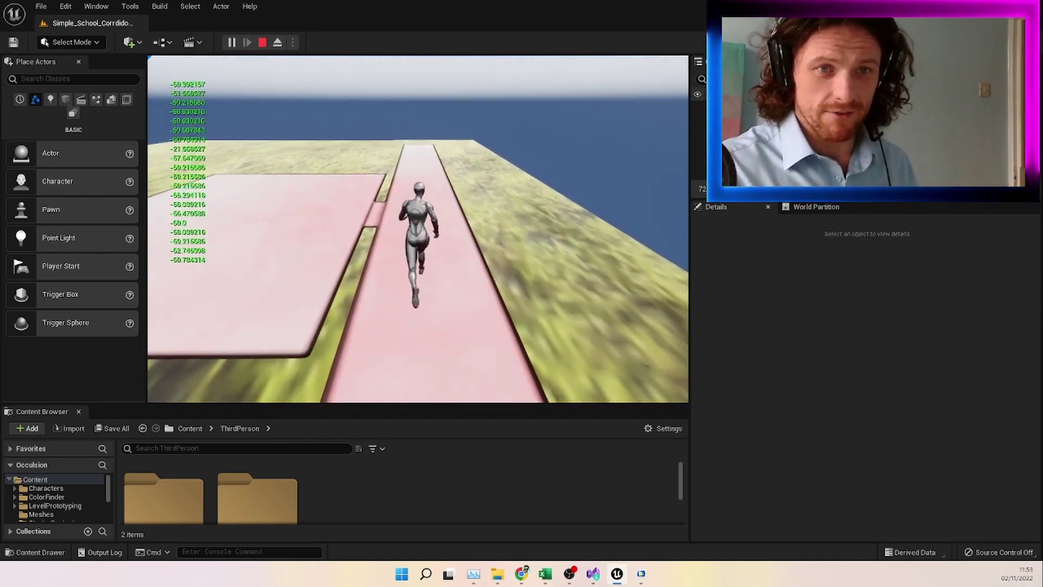
key(a)
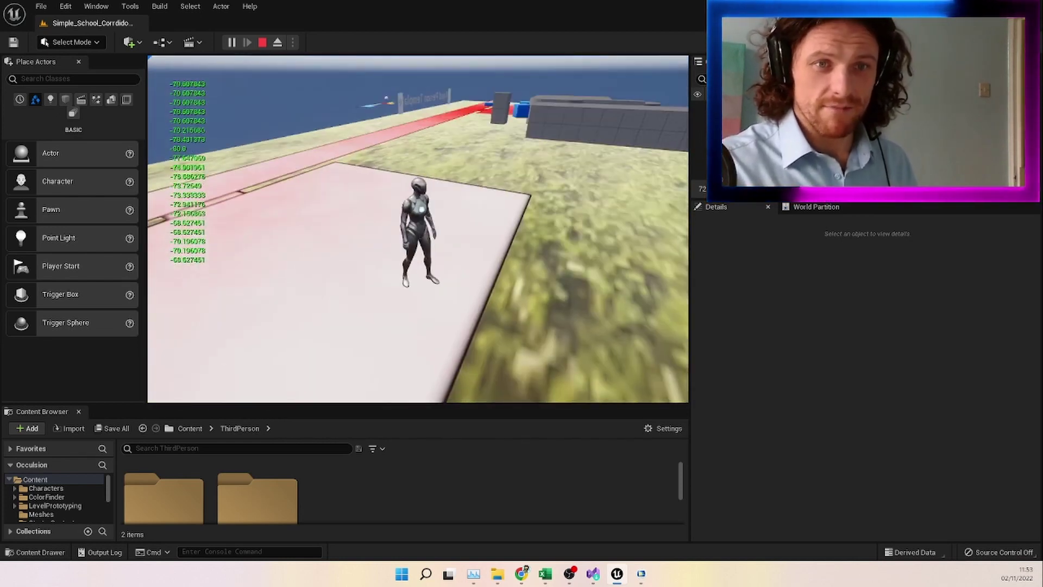
Run the character back along the corridor towards the blue cube and stop the play session.
key(w)
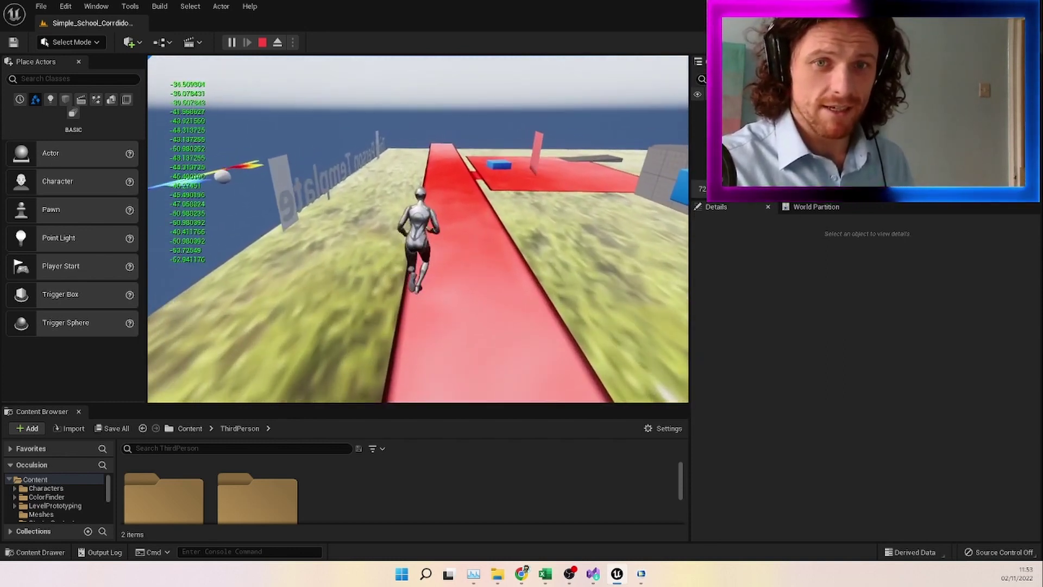
key(d)
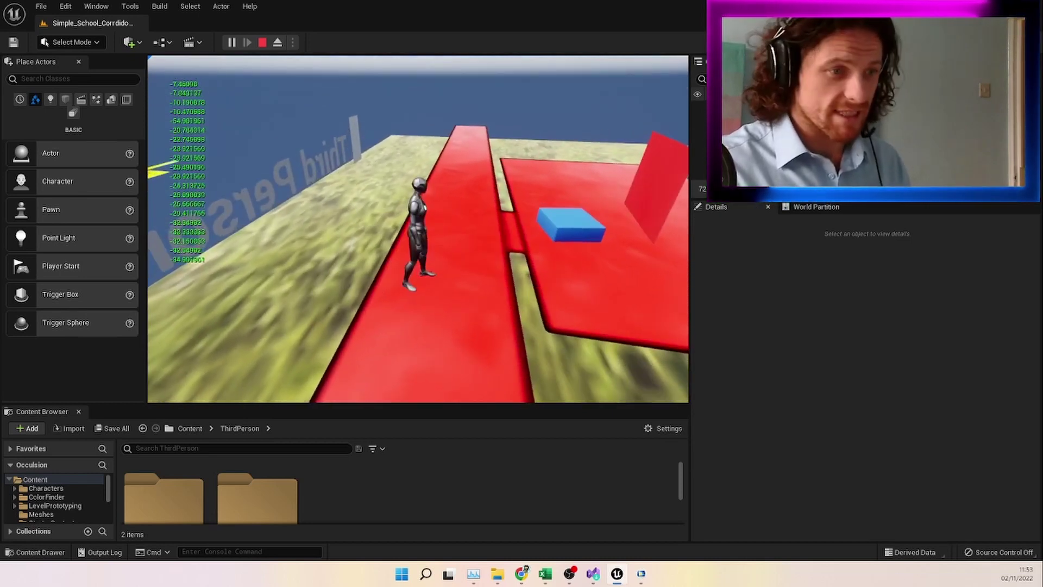
key(Escape)
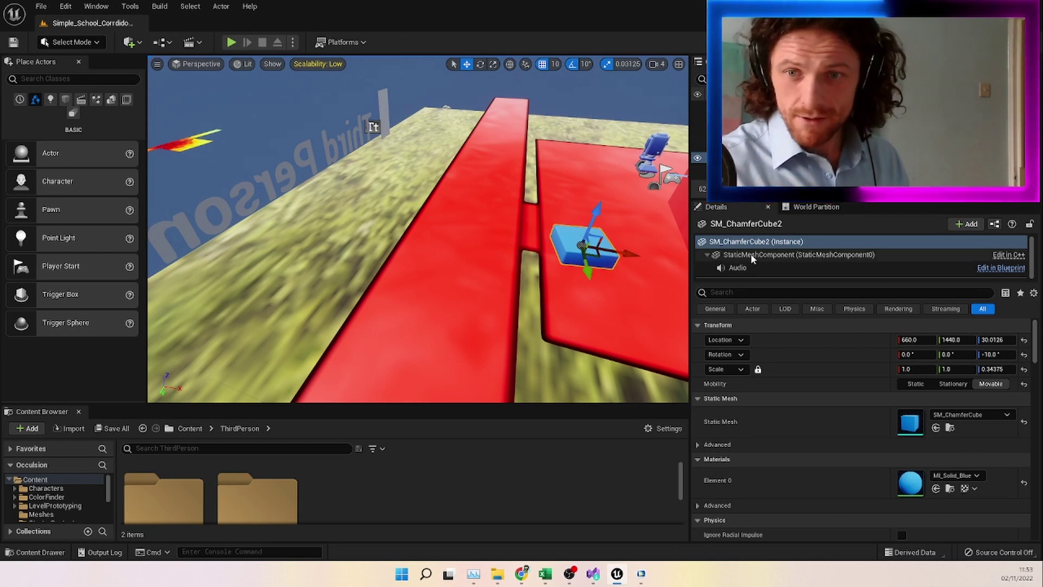
Assign the guitarsample sound wave to the Audio component of SM_ChamferCube2.
click(750, 268)
click(963, 401)
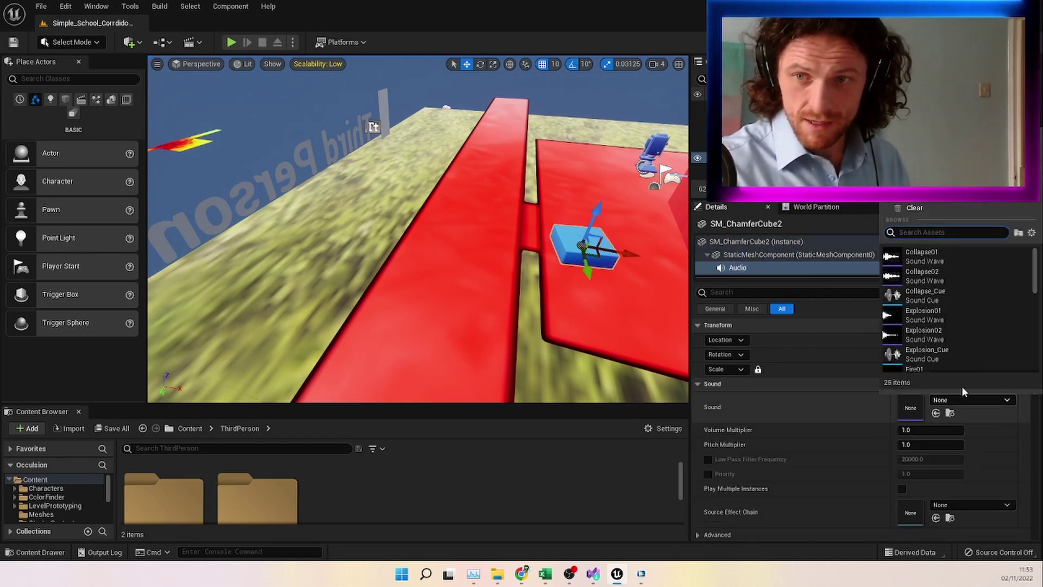
text(guit)
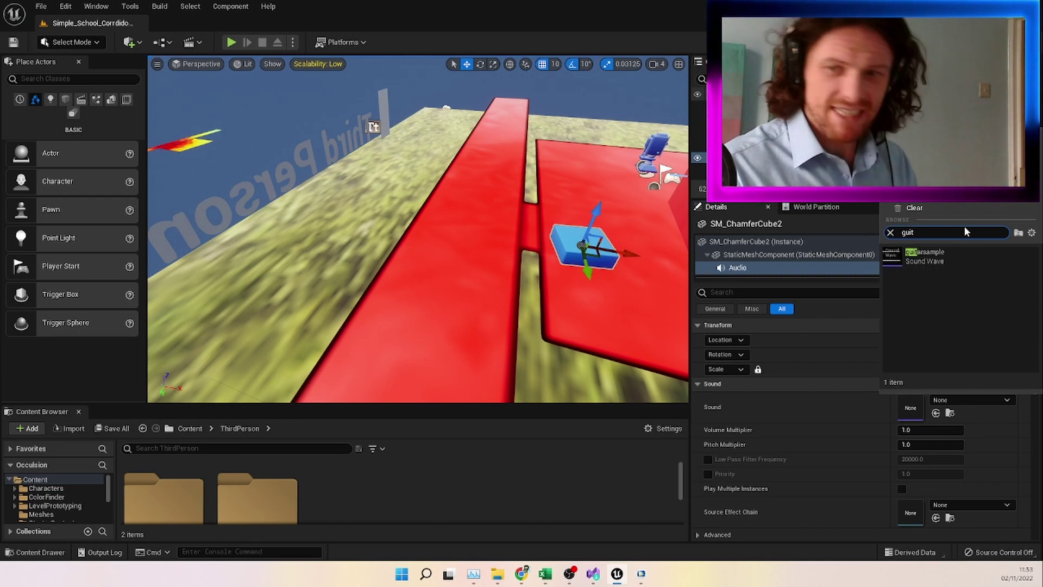
click(930, 261)
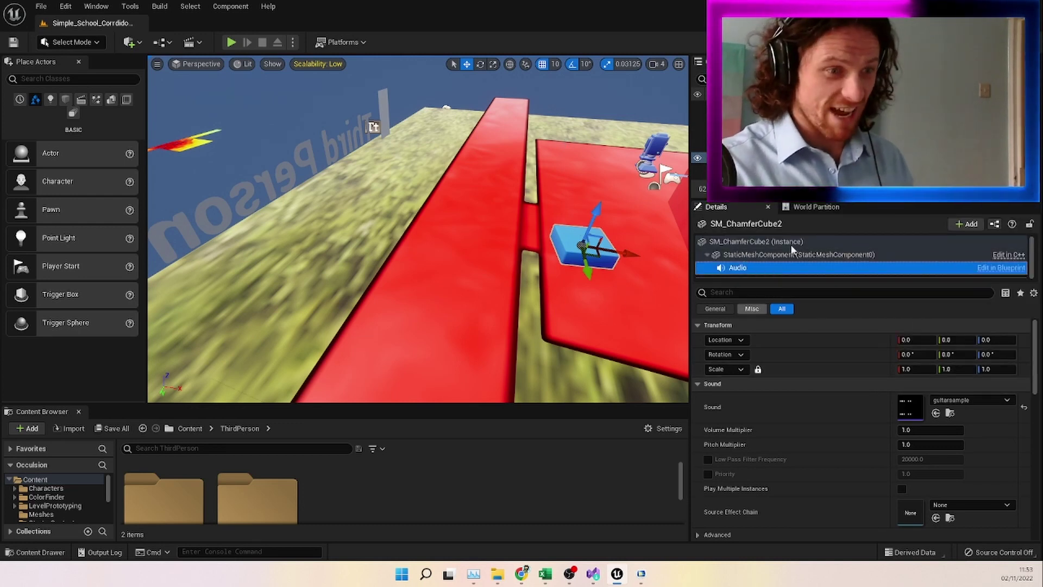
Start a play session and run the character from the red room past the blue cube to the near end of the corridor plane.
click(241, 42)
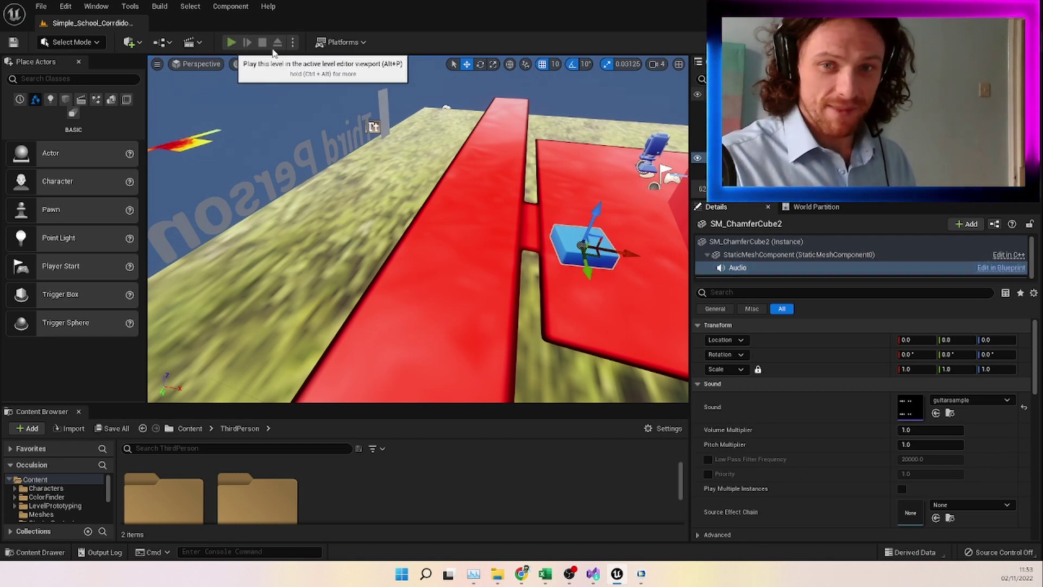
key(w)
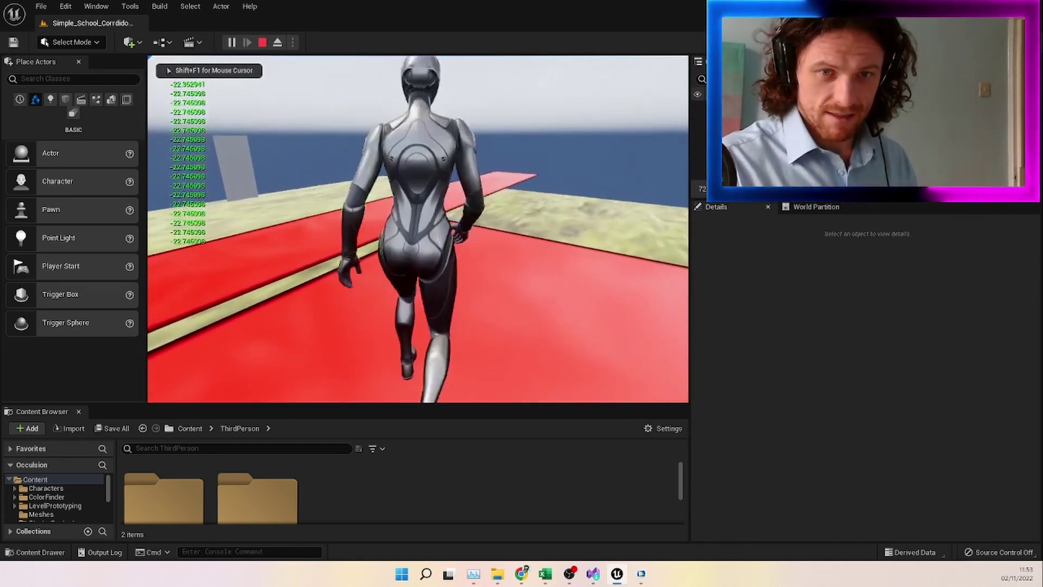
key(w)
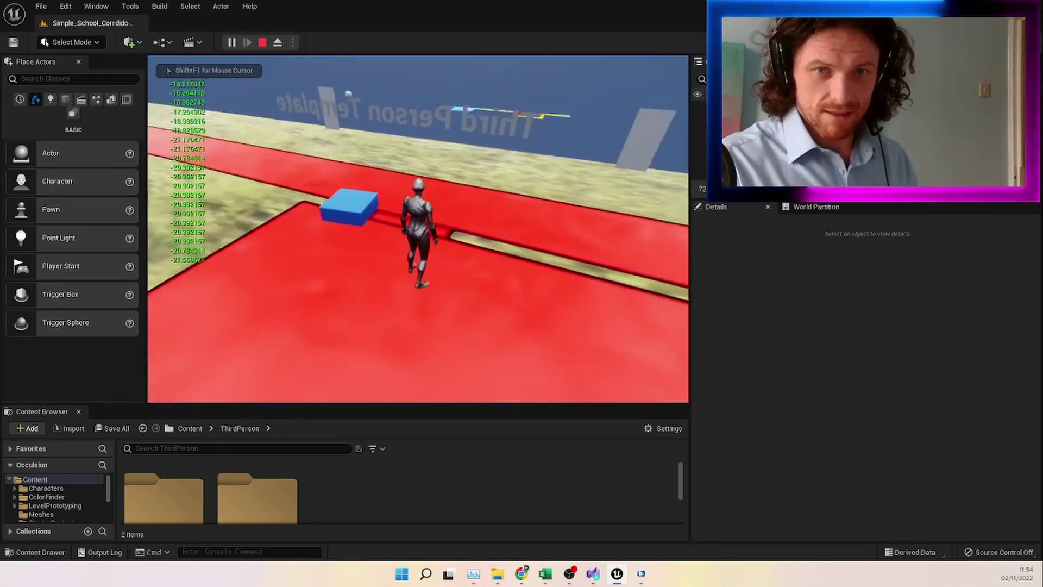
key(w)
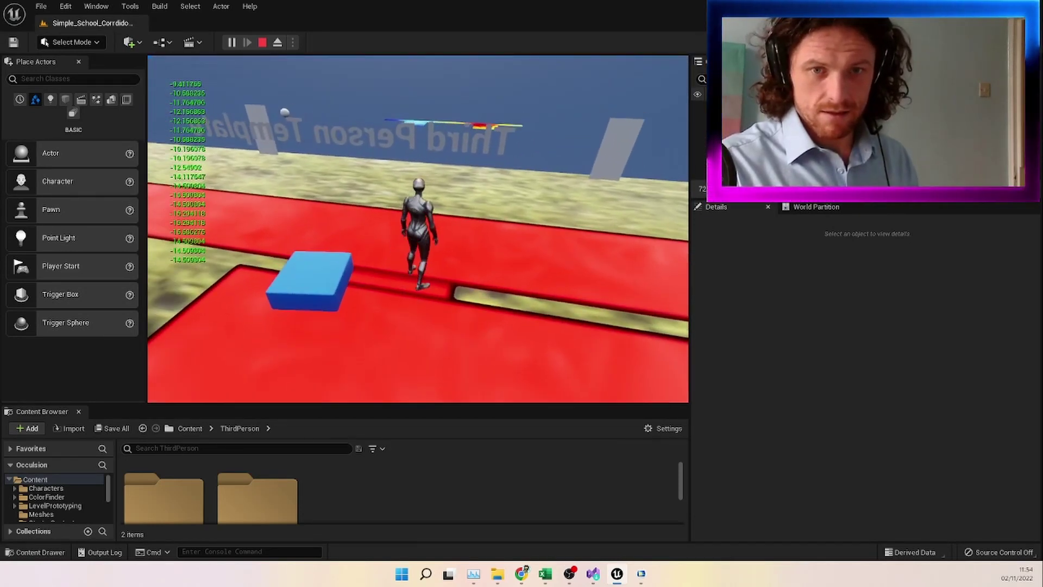
key(w)
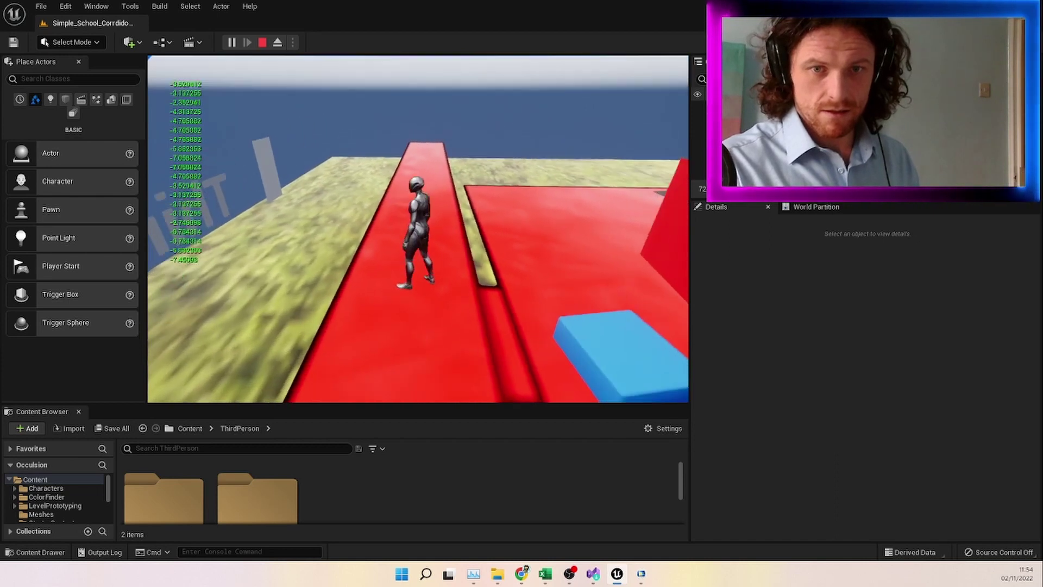
key(w)
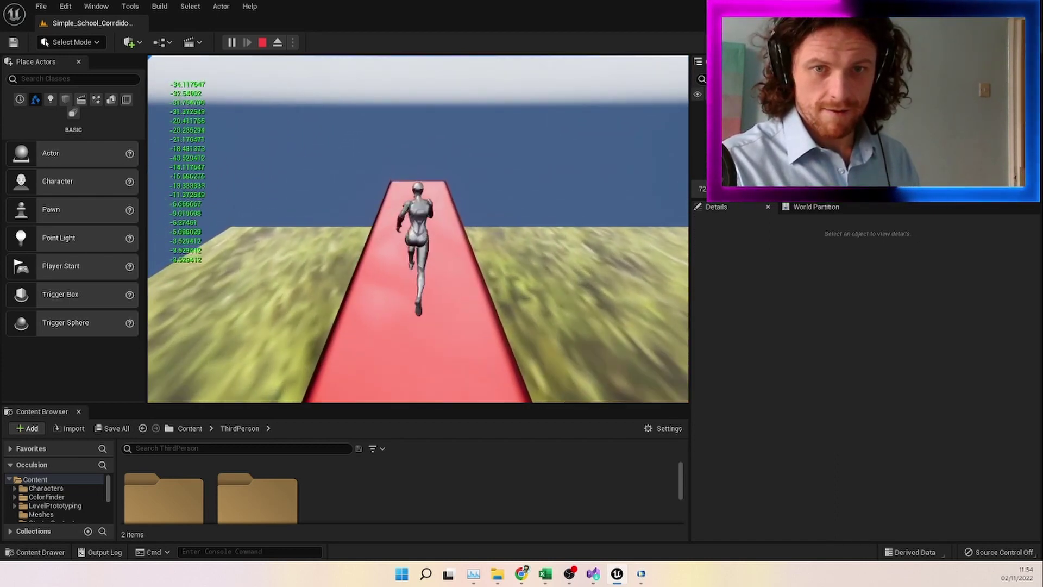
key(w)
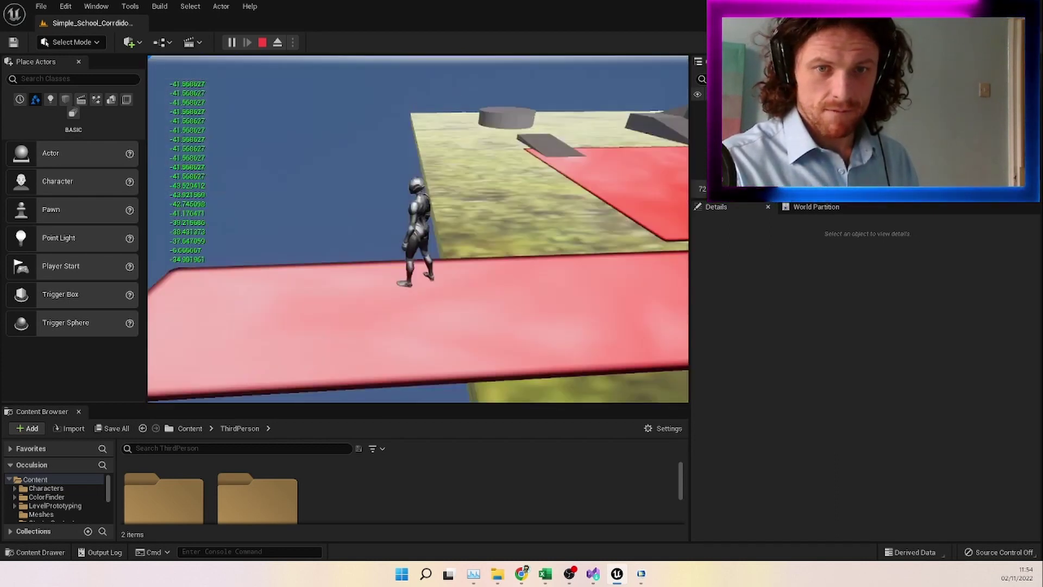
Run the character back along the full corridor plane and into the far corner of the pale room, listening to the level change.
key(w)
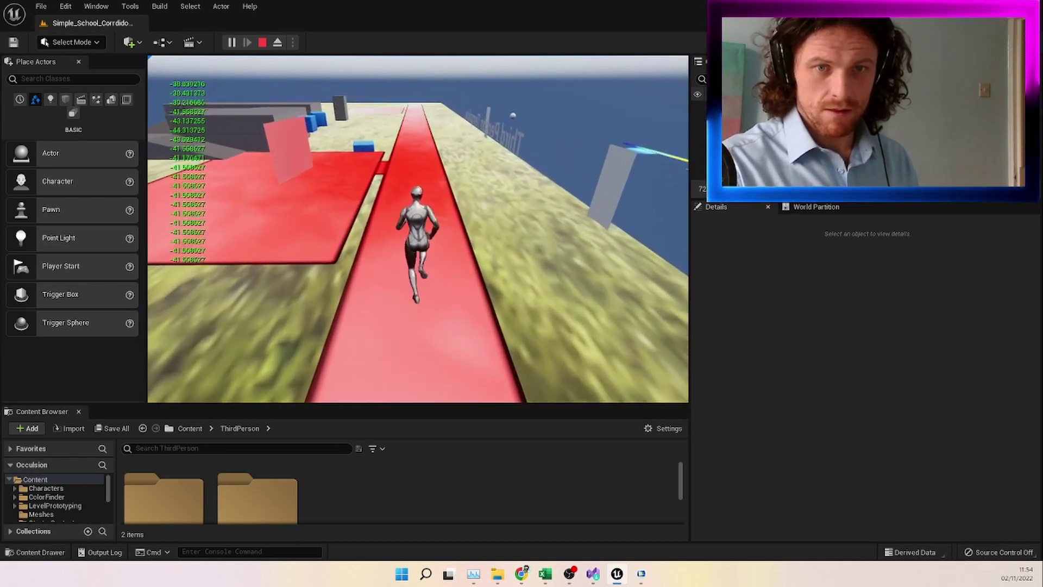
key(w)
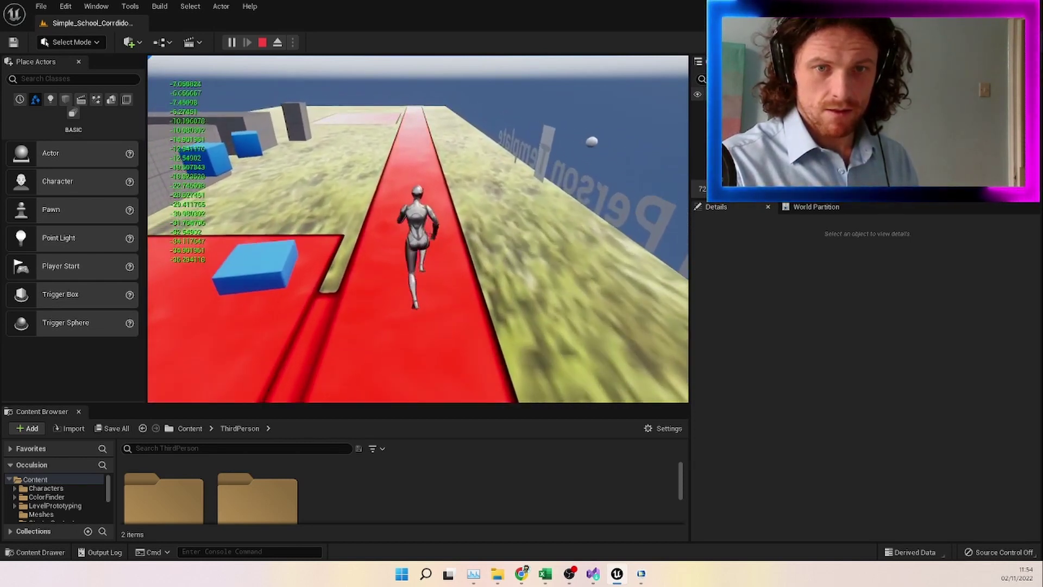
key(w)
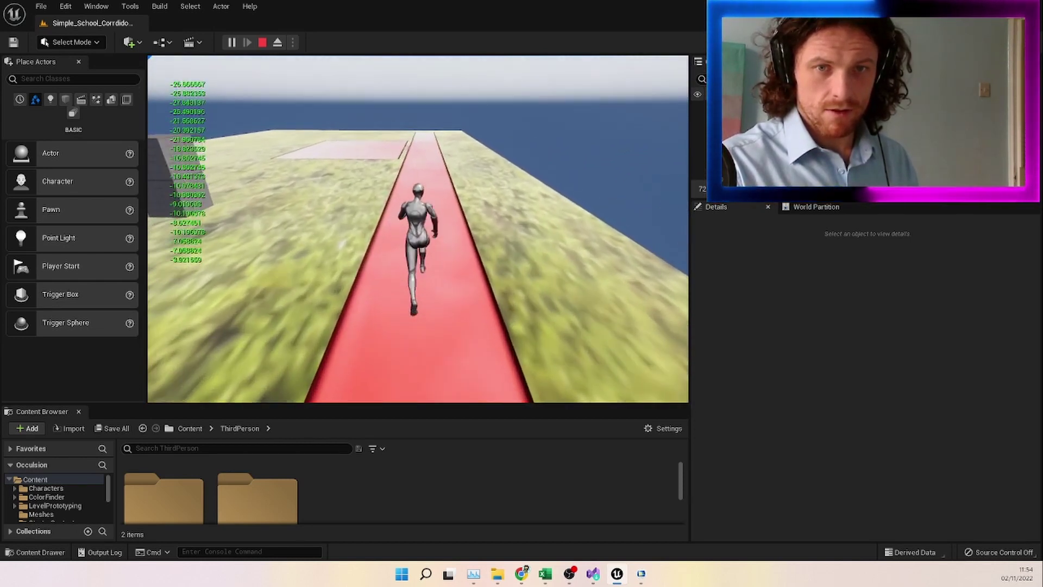
key(w)
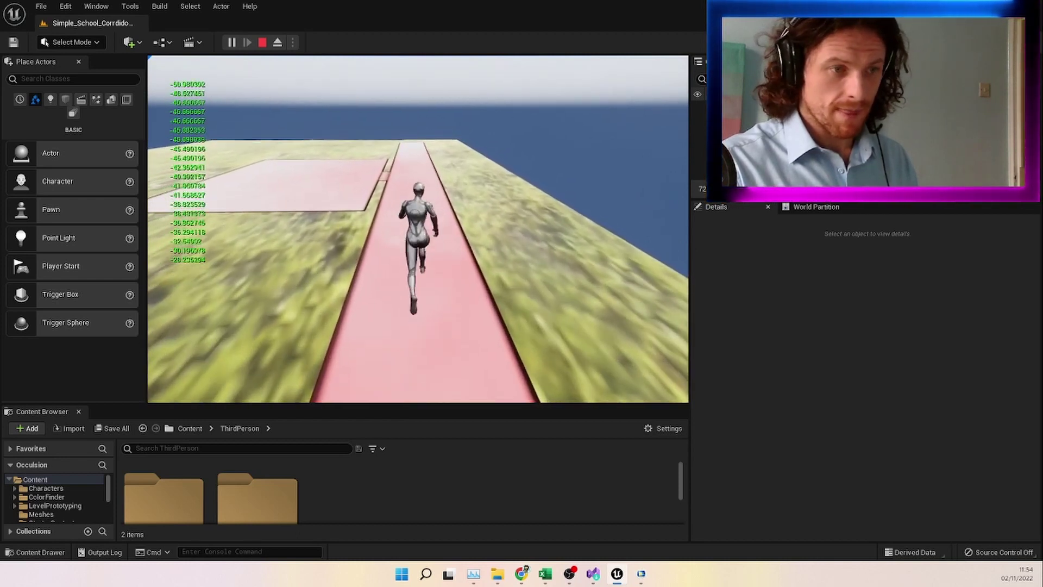
key(w)
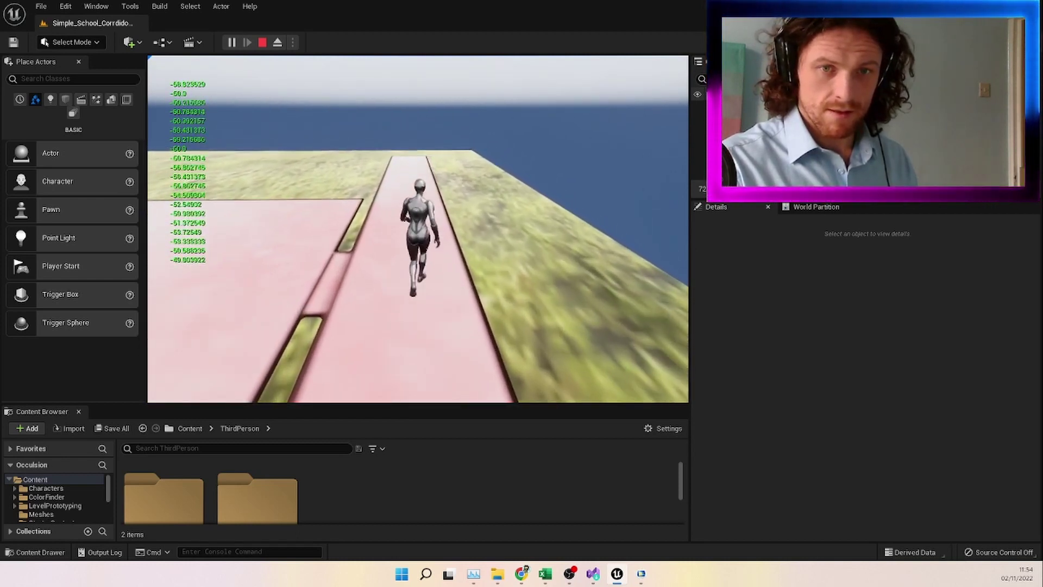
key(w)
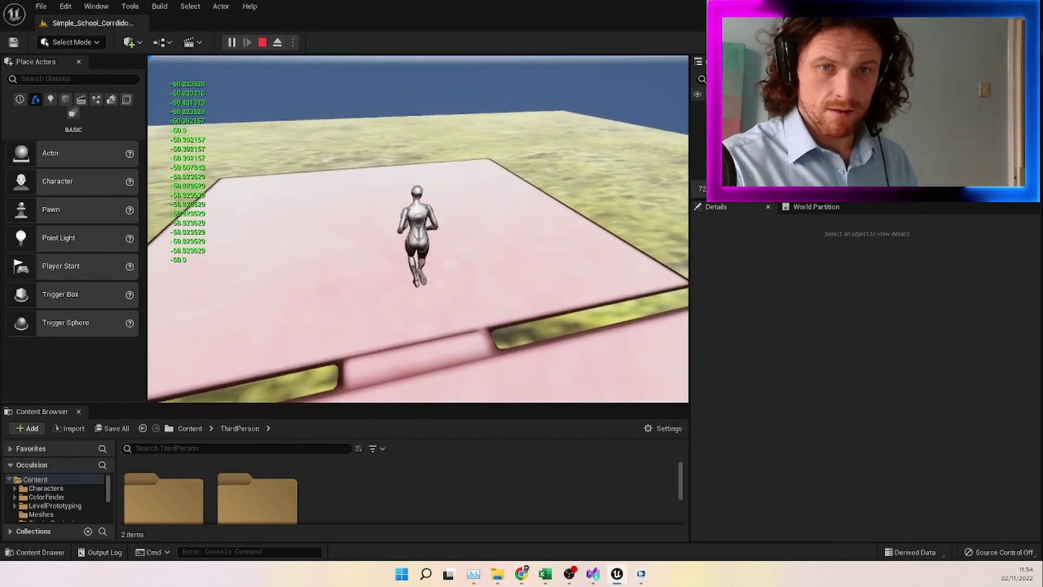
key(w)
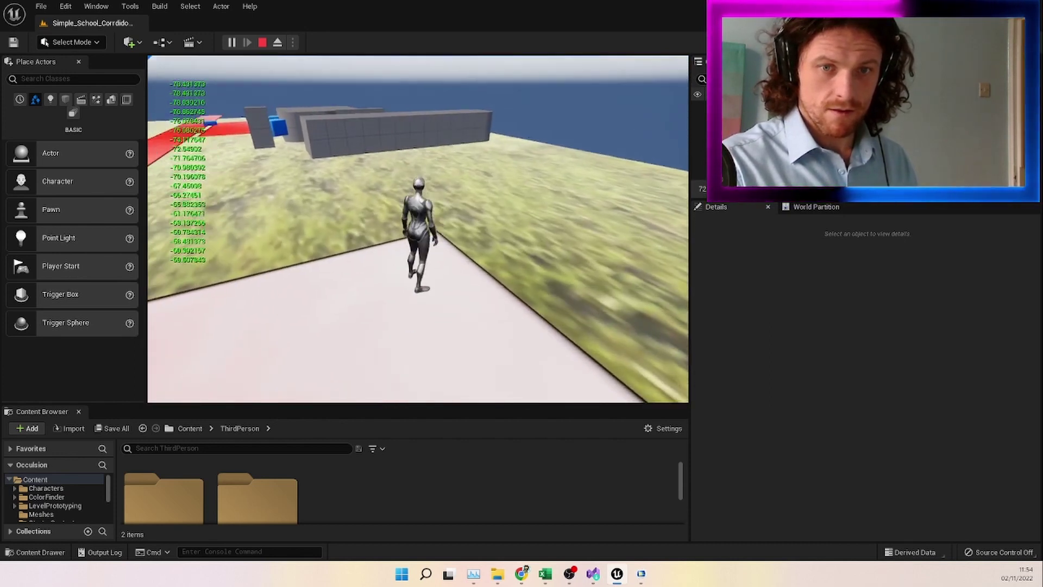
Return the character from the pale room to the red room, compare levels around the blue cube, and end the play session.
key(w)
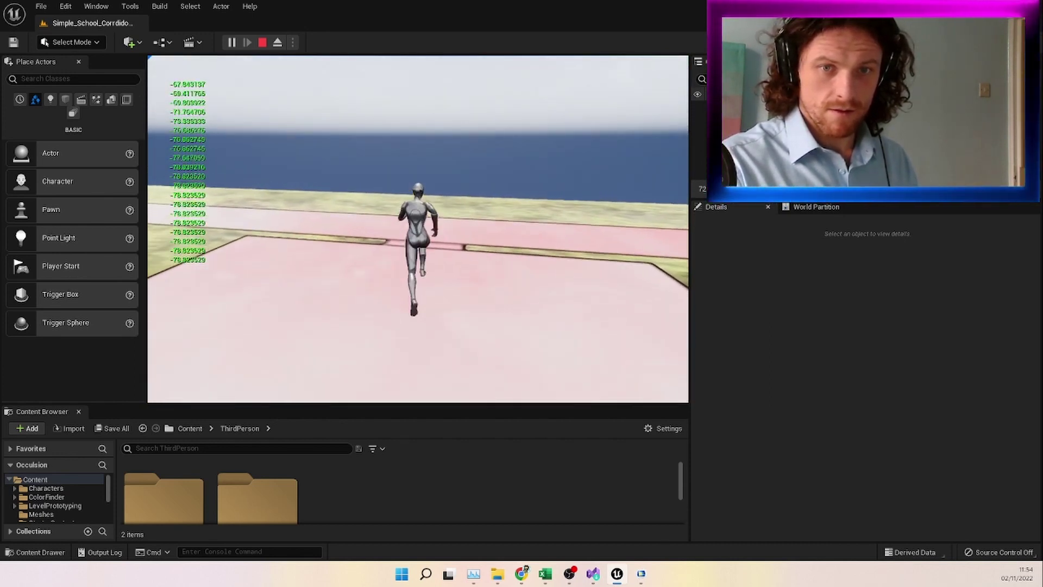
key(w)
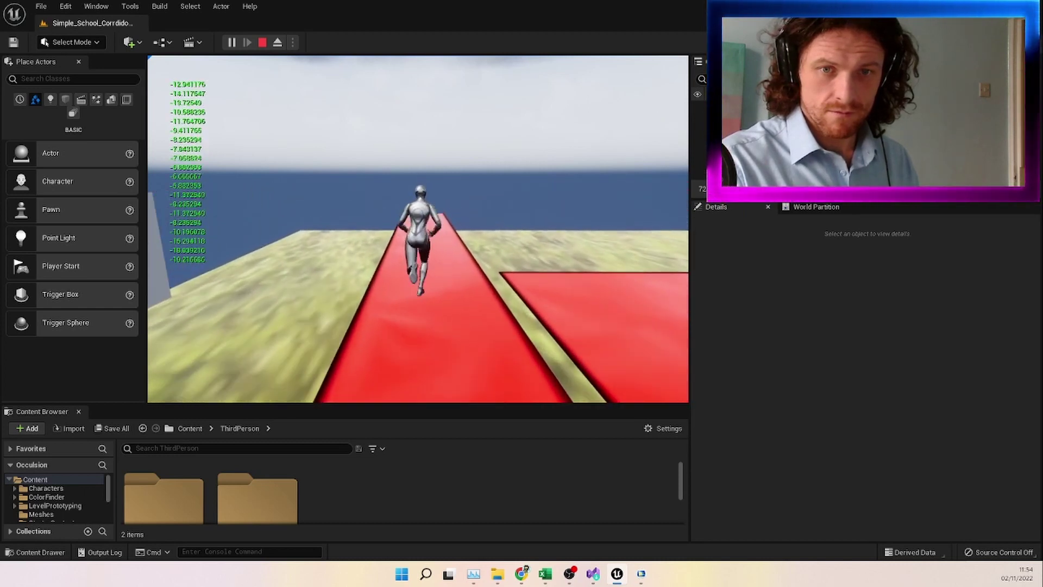
key(s)
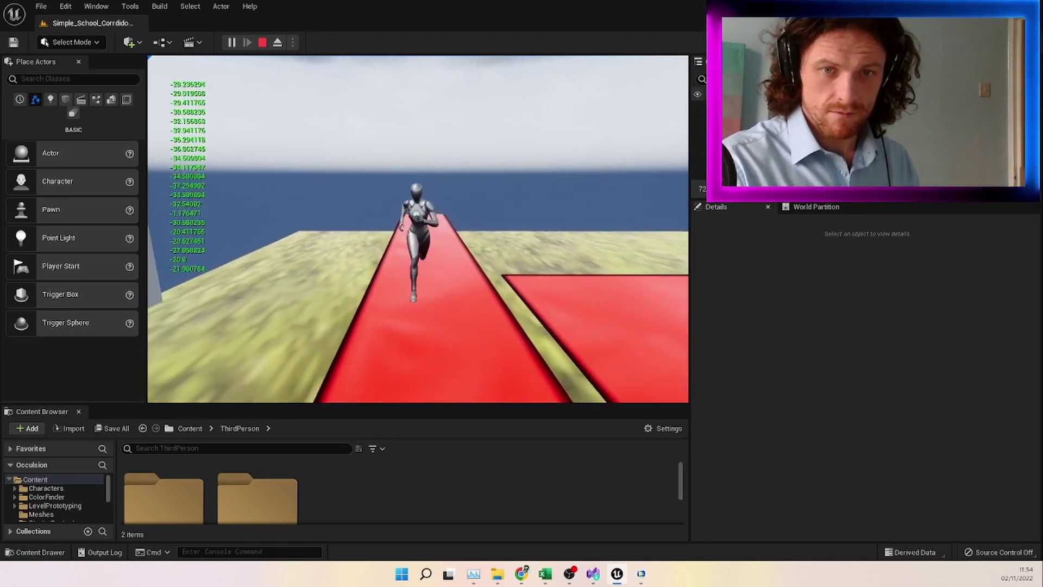
key(s)
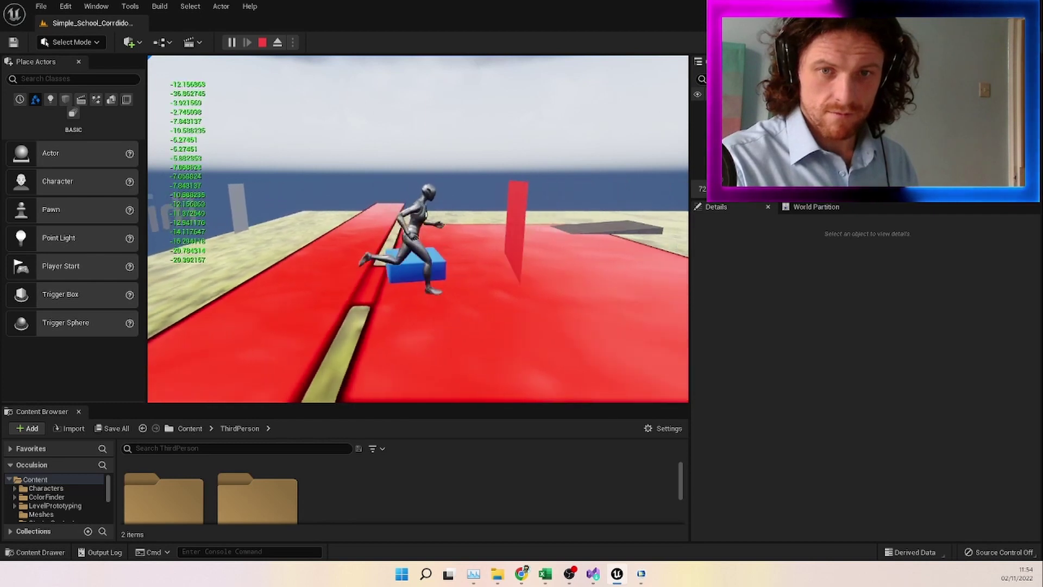
key(w)
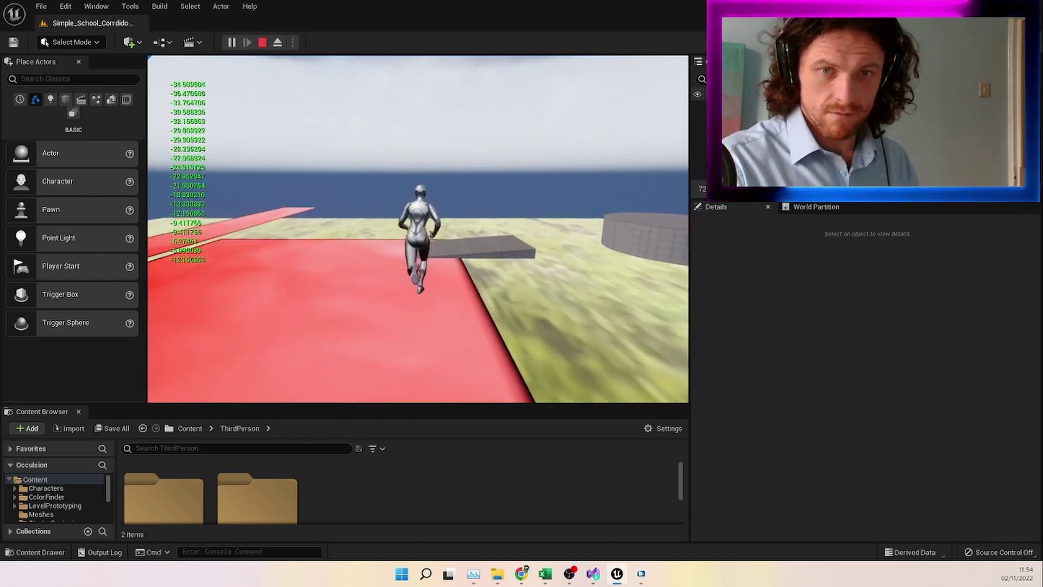
key(s)
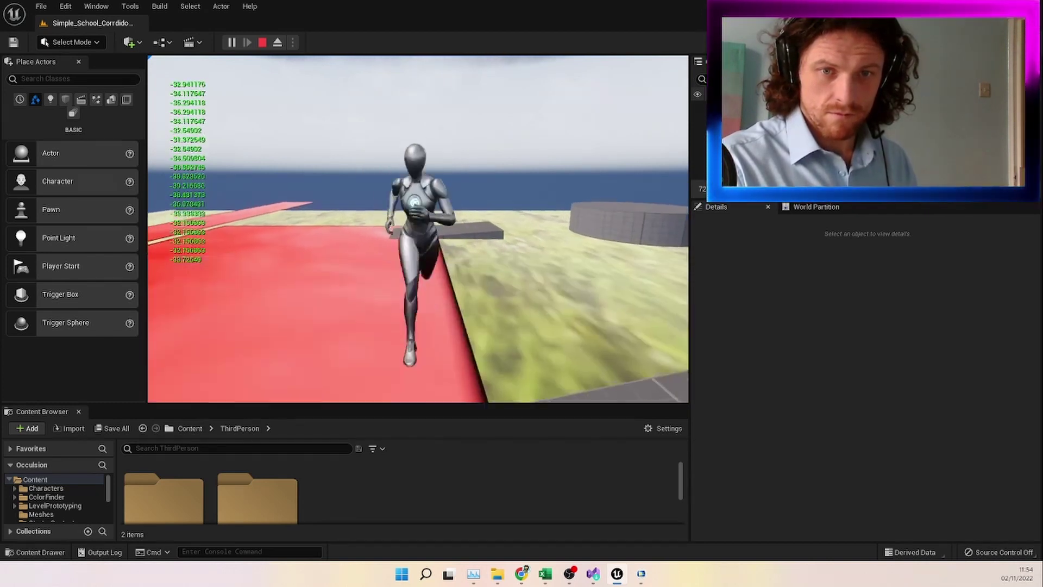
key(w)
key(Escape)
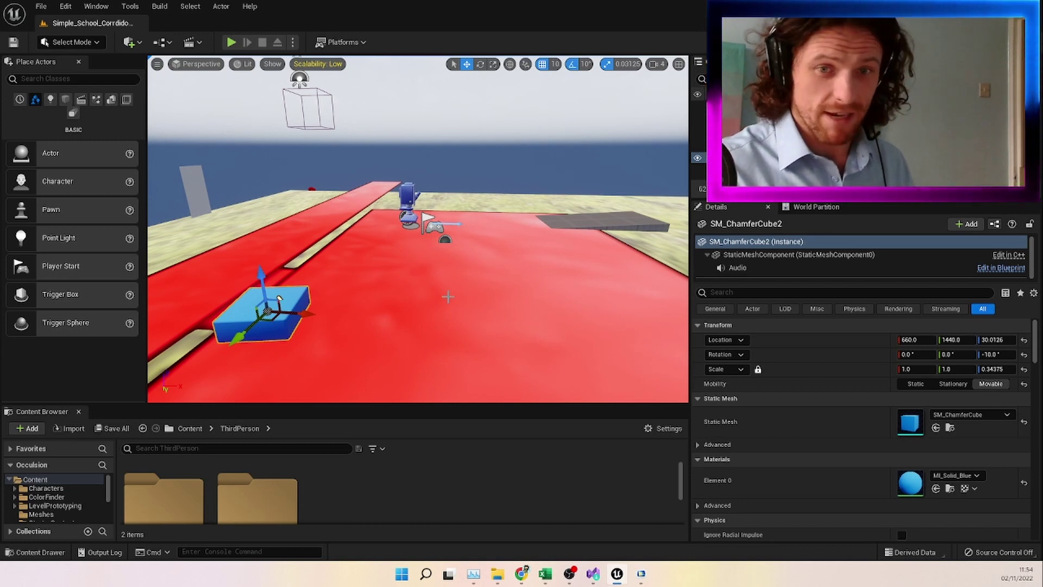
Examine the red room, its doorway to the corridor and the blue cube from above and from the corridor side.
right_drag(418, 229, 299, 180)
key(w)
key(s)
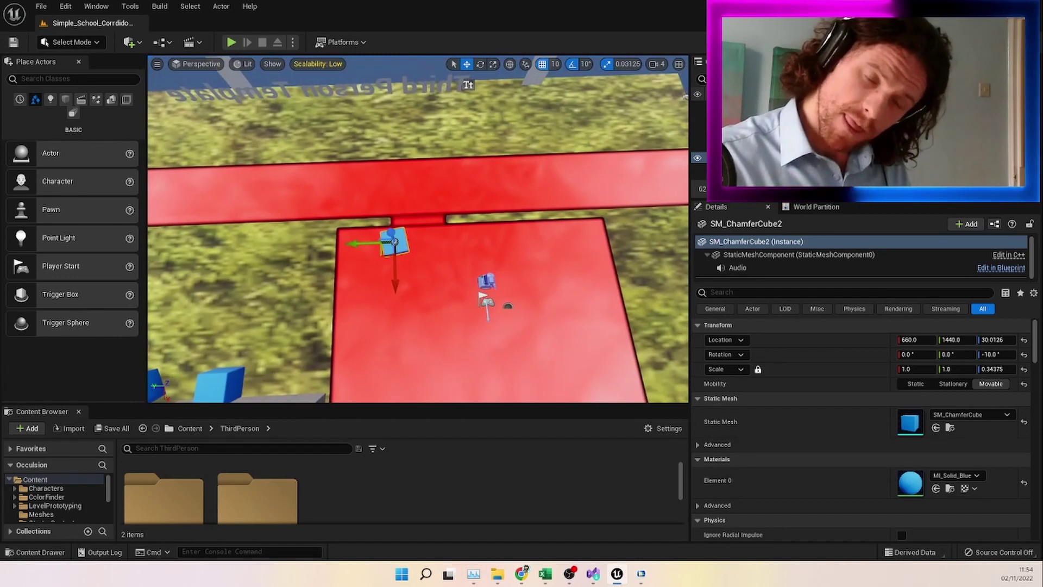
mouse_move(418, 228)
right_down()
mouse_move(411, 235)
mouse_move(418, 216)
right_up()
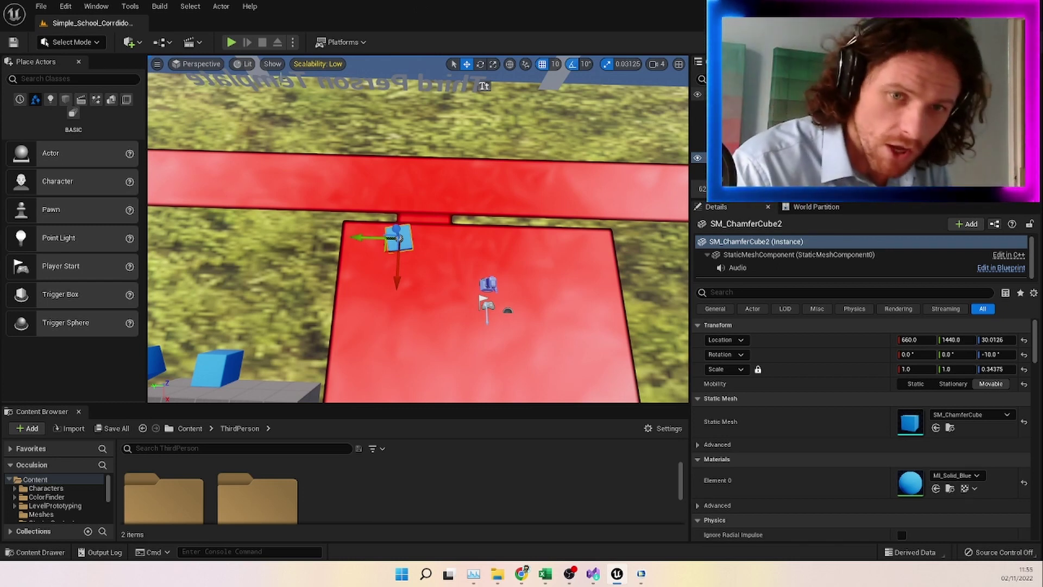
right_drag(418, 228, 228, 230)
key(s)
right_drag(493, 271, 476, 276)
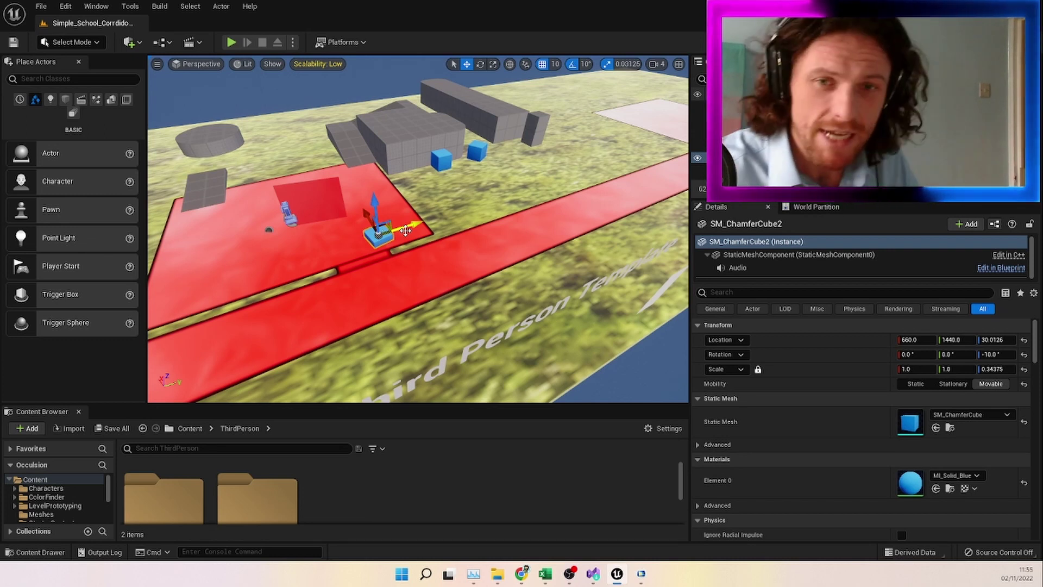
right_drag(488, 241, 590, 182)
key(w)
key(w)
key(Escape)
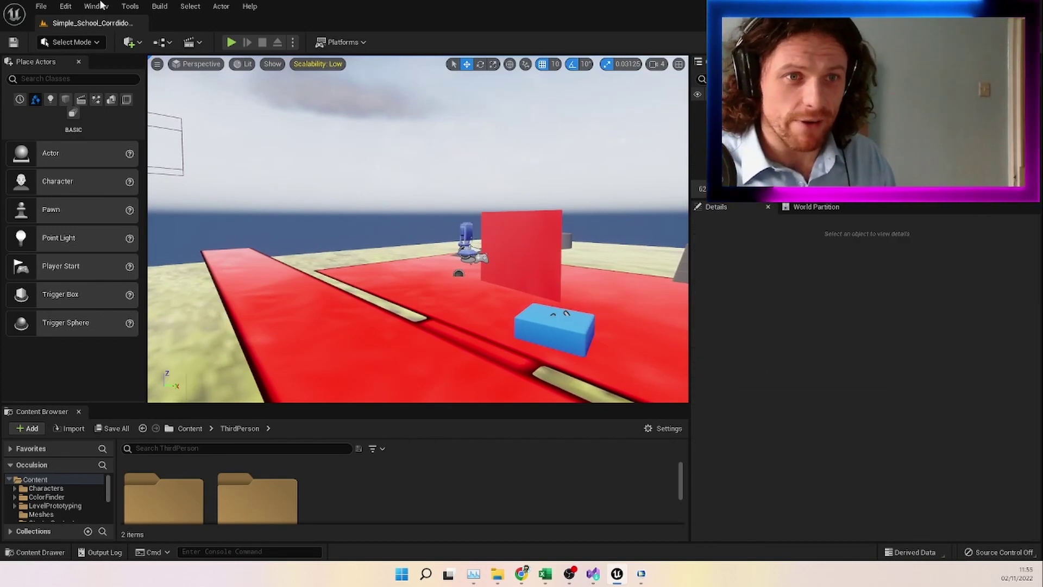
Open the recent level MiniOcclusionMap without saving the changes to the school corridor level.
click(42, 6)
mouse_move(79, 83)
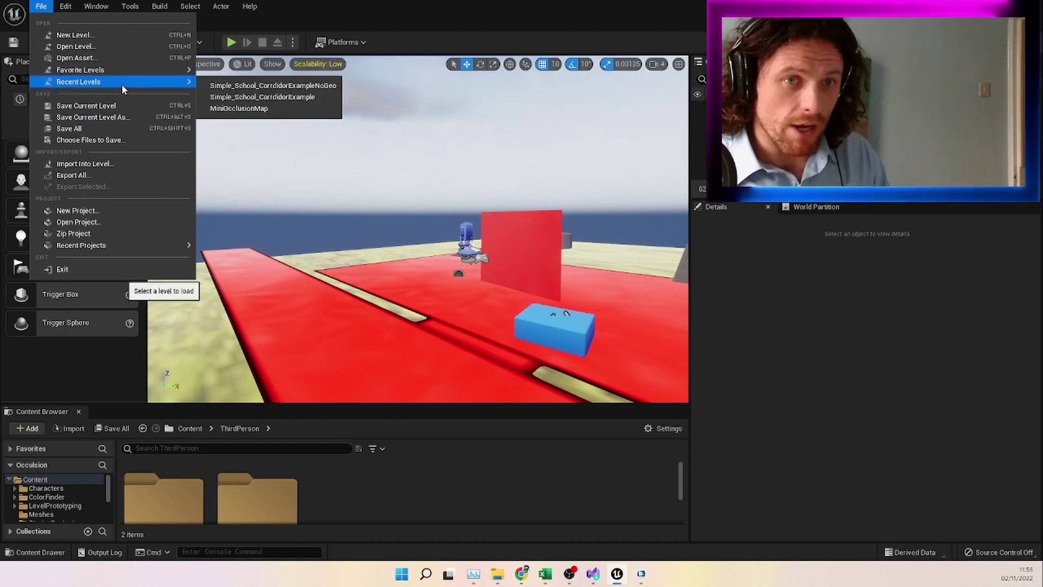
click(250, 109)
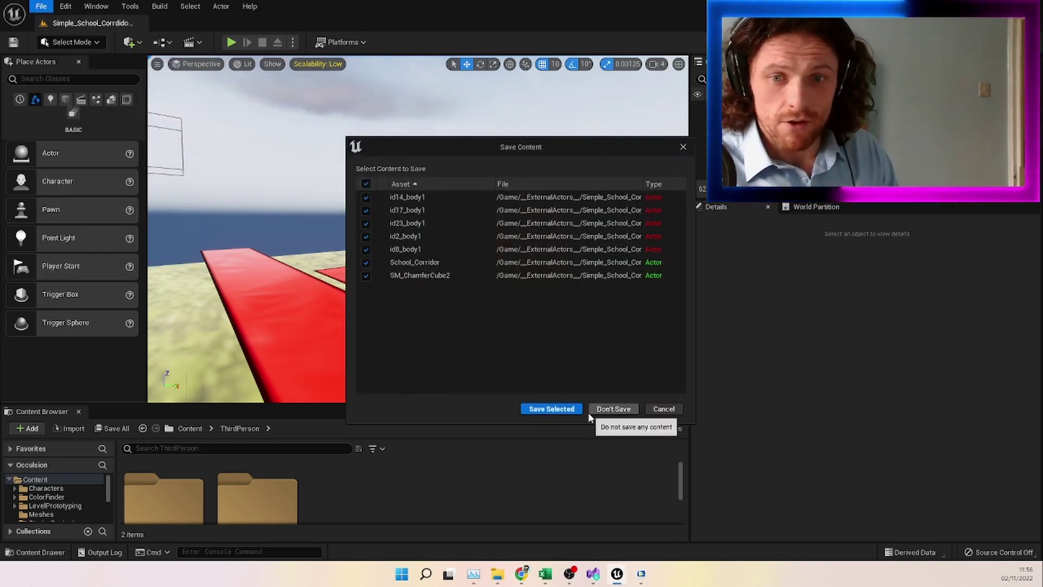
click(598, 409)
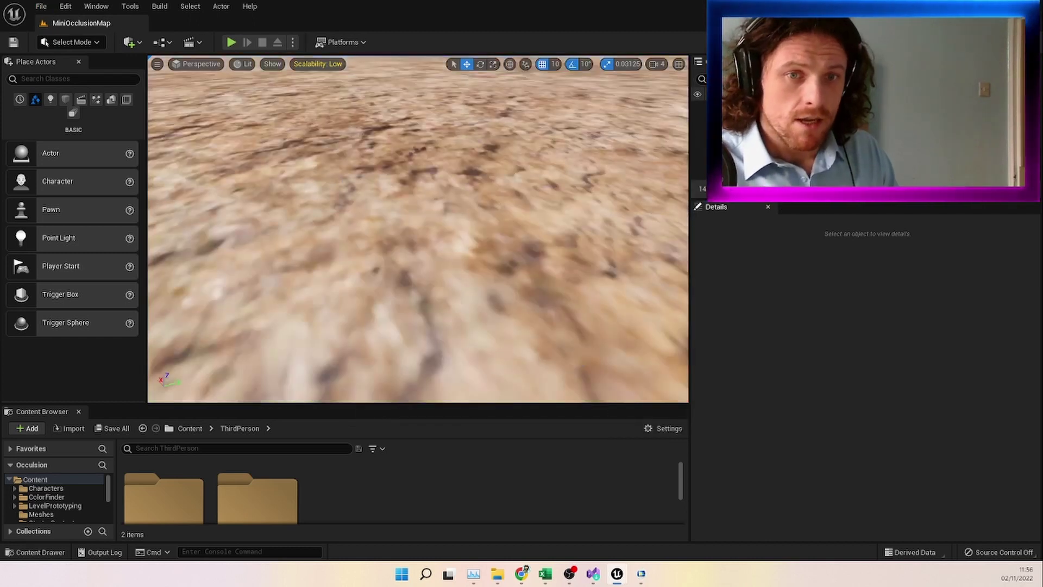
Examine the rough-textured walls and the pink pressure map floor of the MiniOcclusionMap level.
right_drag(418, 228, 595, 225)
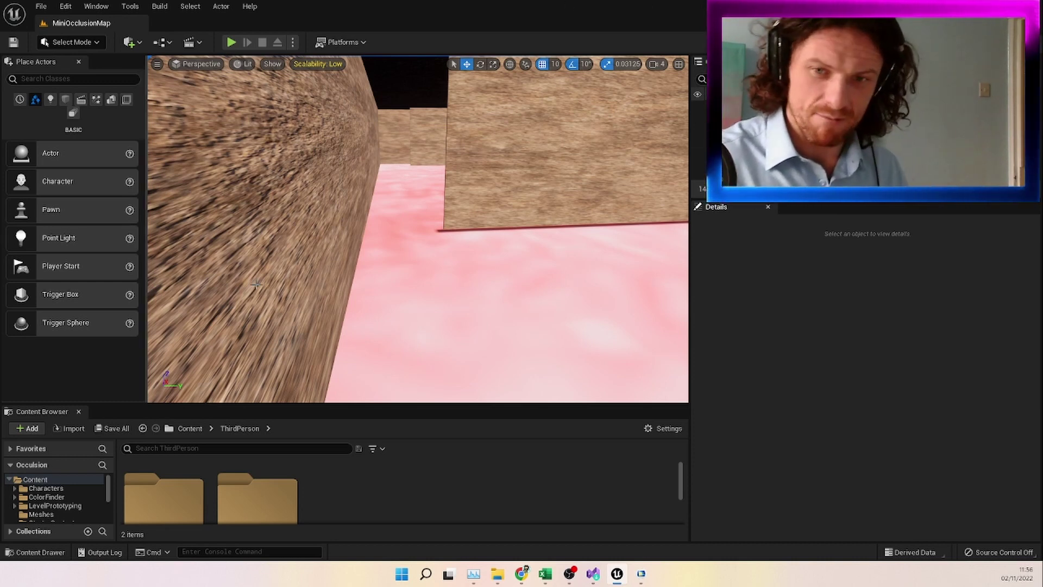
click(231, 44)
right_drag(363, 160, 378, 161)
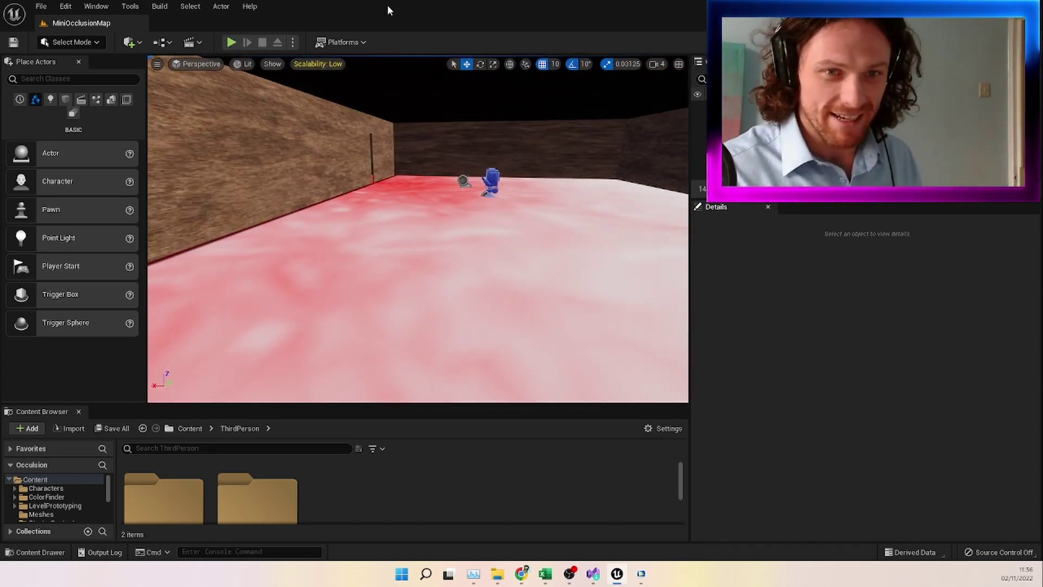
right_drag(321, 147, 331, 185)
key(w)
key(s)
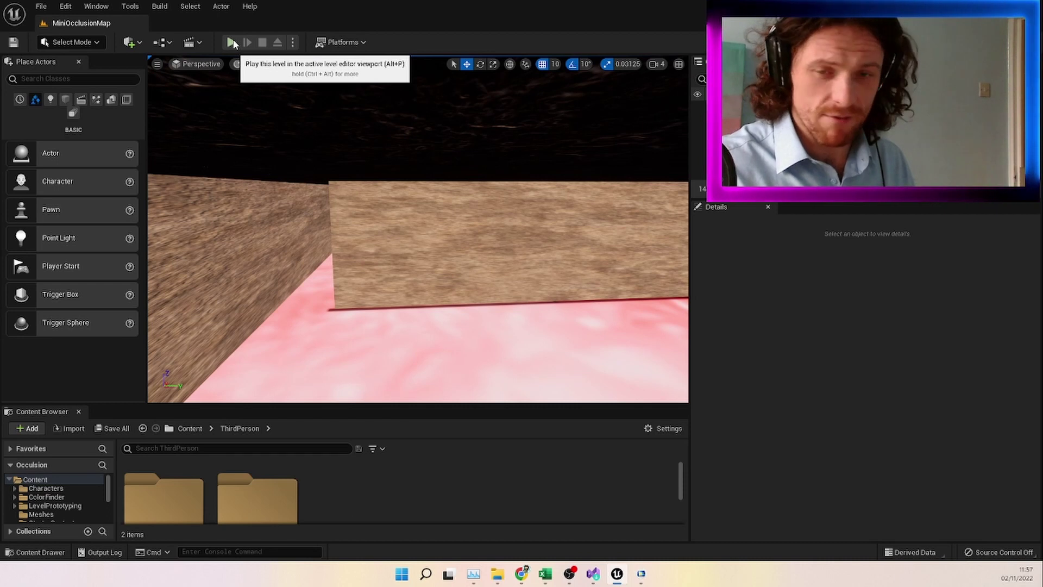
Fly around the dividing wall to view the room containing the grass-textured block.
mouse_move(496, 312)
right_down()
mouse_move(527, 311)
mouse_move(495, 302)
mouse_move(451, 320)
mouse_move(489, 321)
mouse_move(413, 320)
mouse_move(489, 318)
mouse_move(461, 317)
mouse_move(467, 325)
mouse_move(466, 307)
mouse_move(429, 315)
mouse_move(479, 317)
mouse_move(456, 326)
mouse_move(443, 327)
mouse_move(511, 306)
right_up()
key(d)
key(w)
key(d)
key(w)
key(w)
key(w)
key(s)
key(q)
key(e)
key(q)
key(e)
key(s)
key(w)
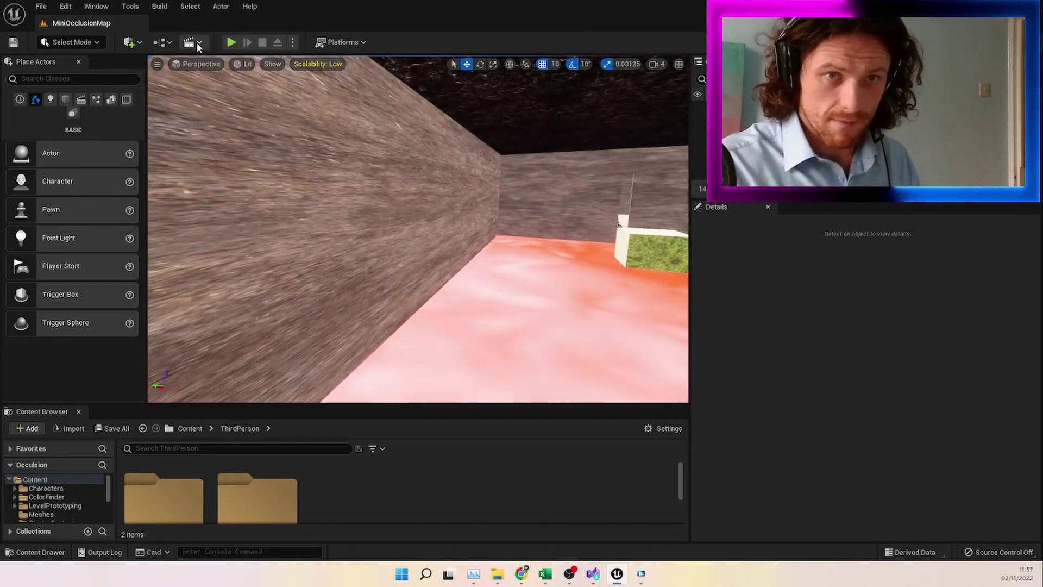
Play the MiniOcclusionMap level and run the character across the pressure map floor to jump onto the grass-textured block.
click(231, 41)
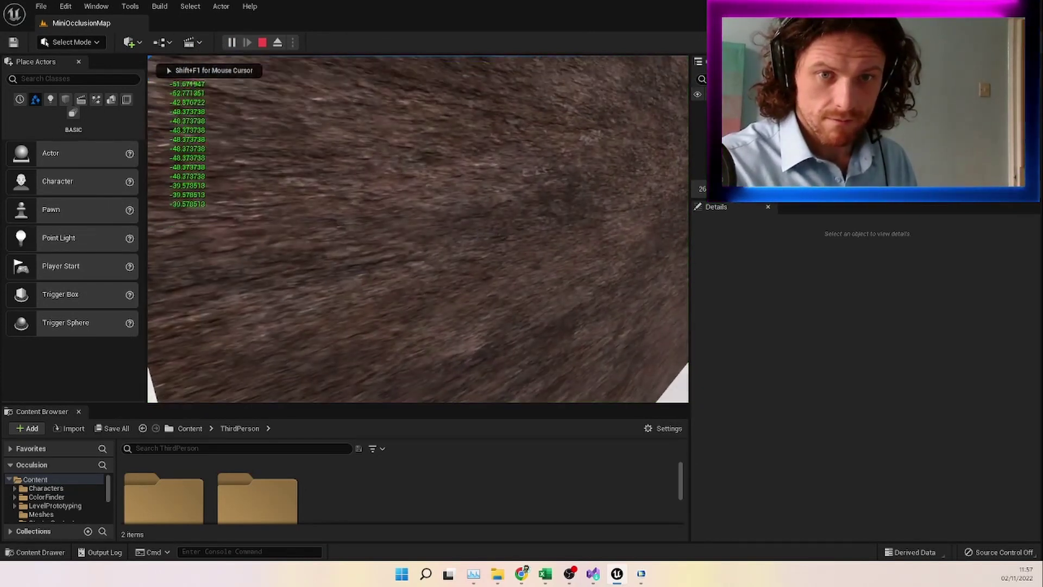
key(w)
key(w)
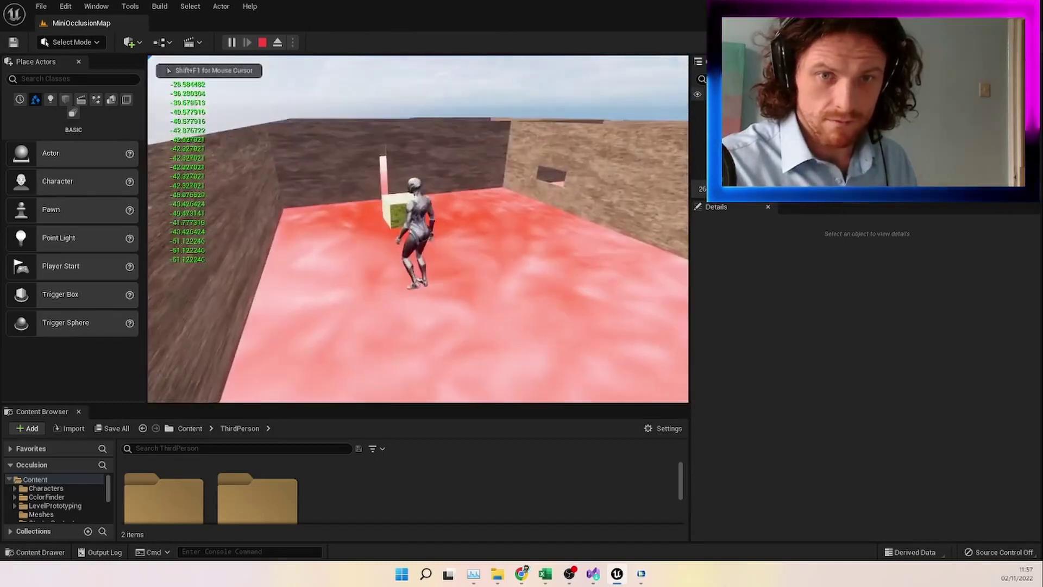
key(w)
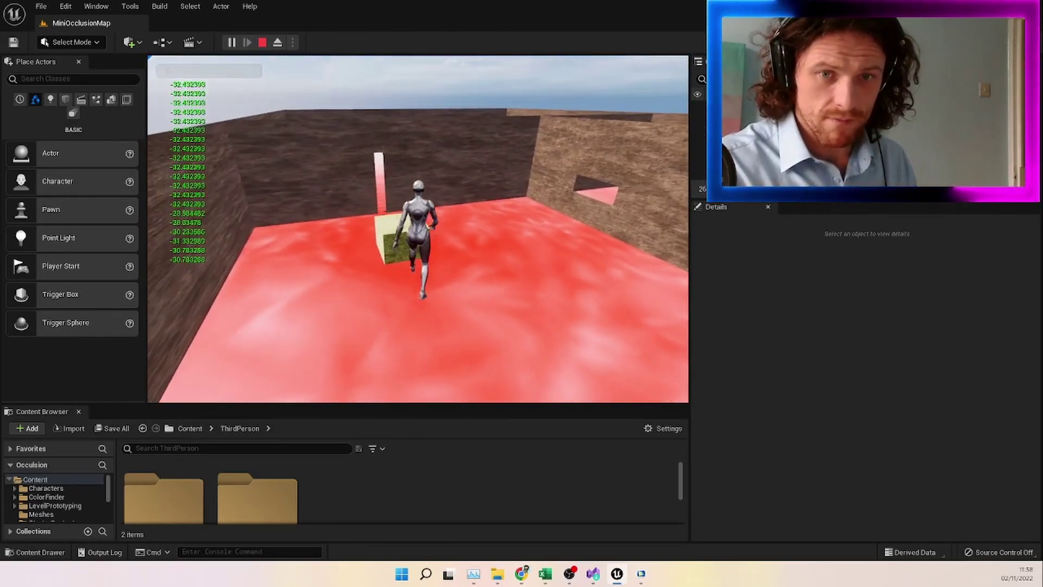
key(space)
key(w)
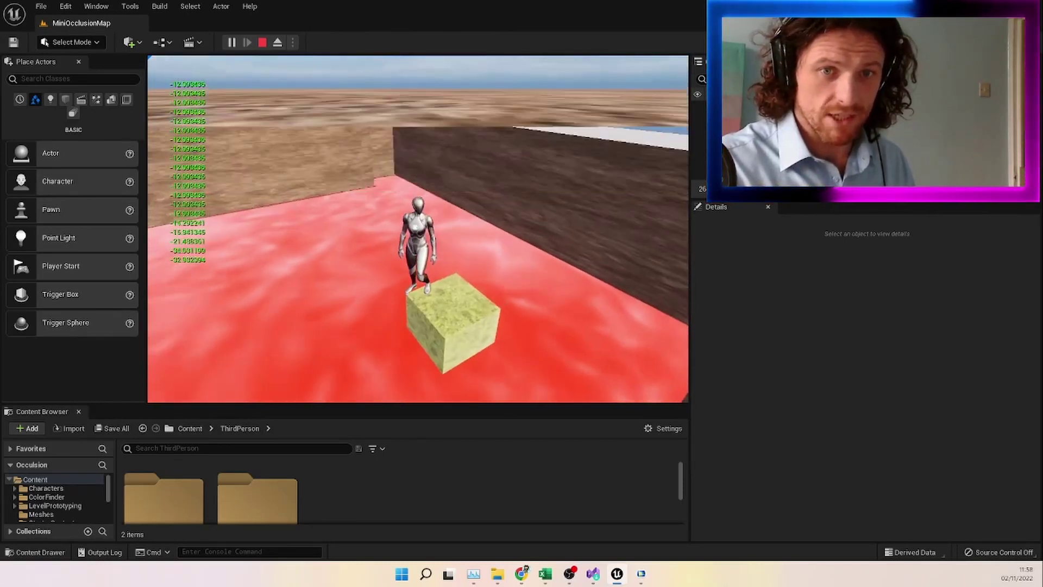
Run the character away from the block and along the narrow passage between the dividing wall and the outer wall.
key(w)
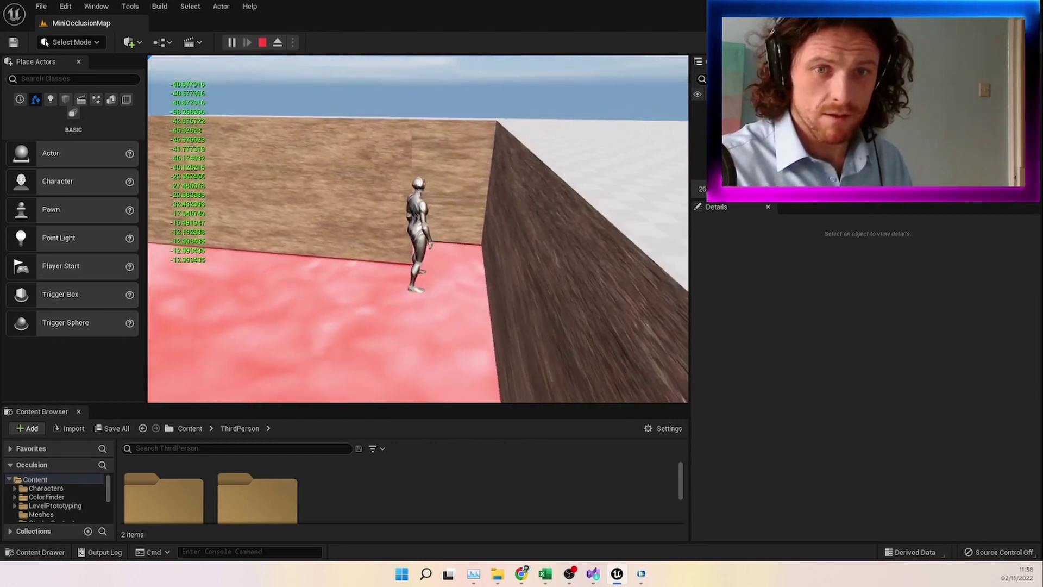
key(w)
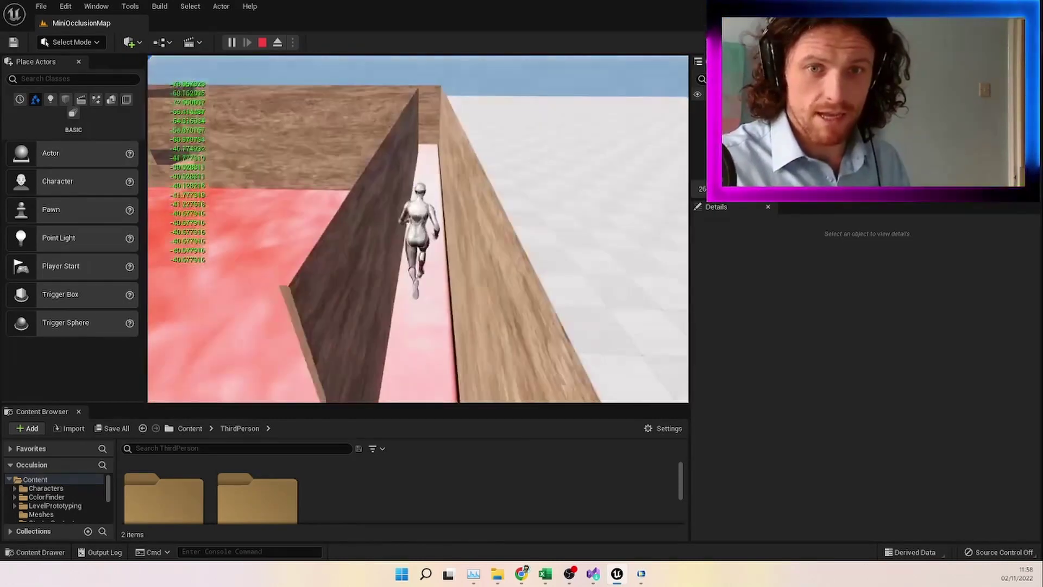
key(w)
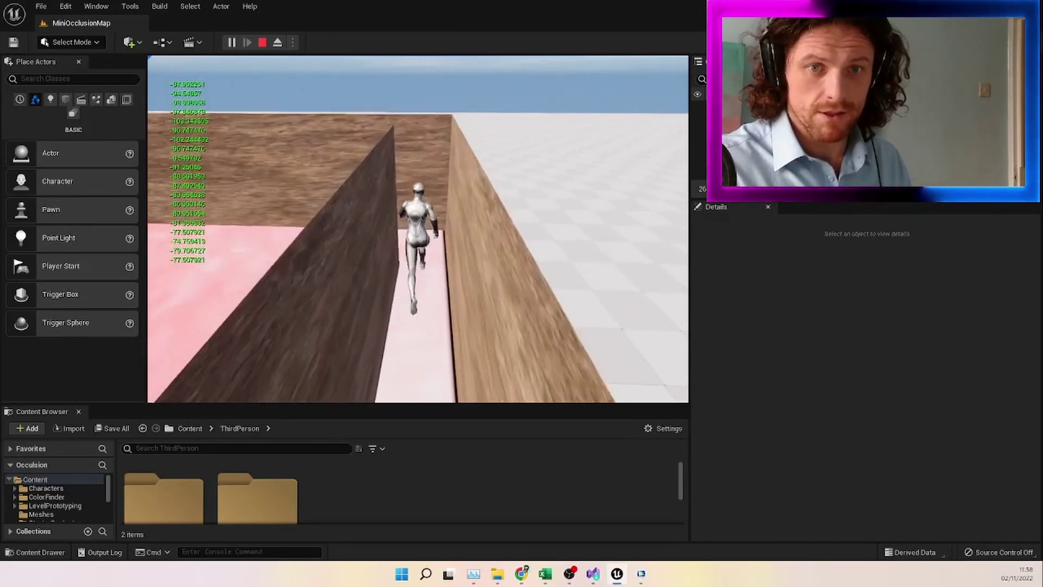
key(w)
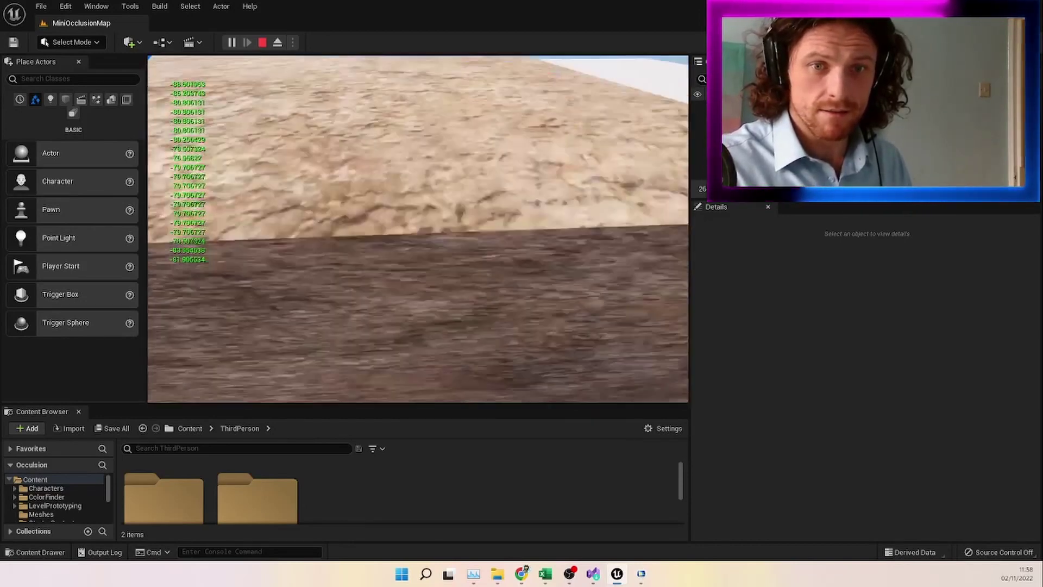
key(w)
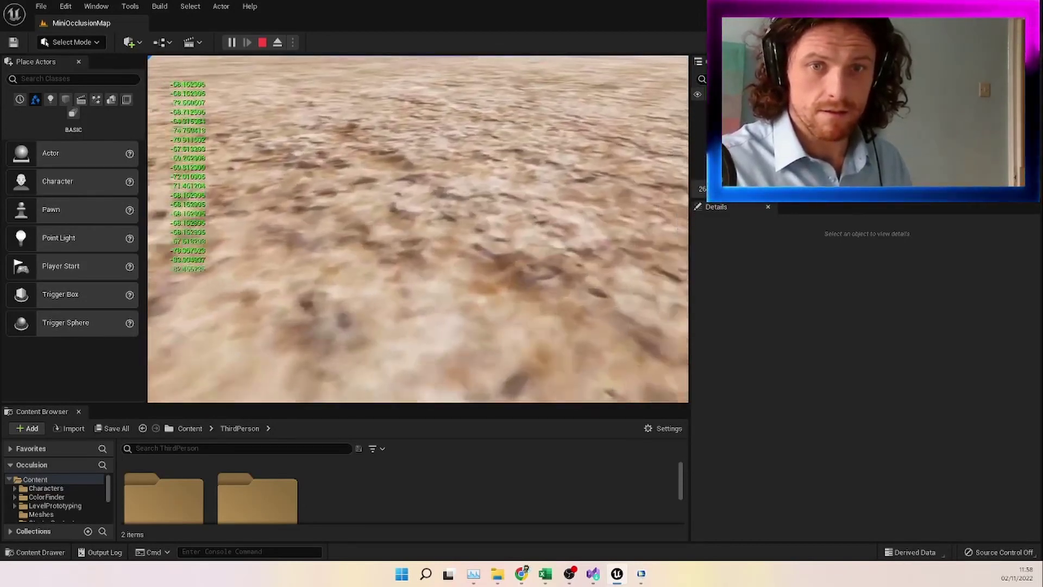
Walk the character through the adjoining room up to the small wall opening and look through at the grass-textured block.
key(w)
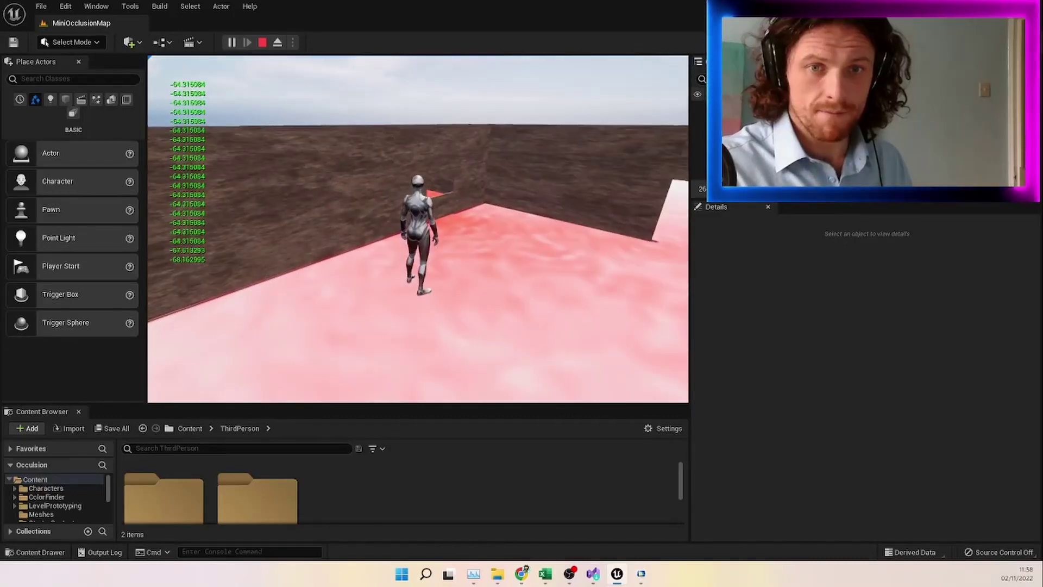
key(w)
key(d)
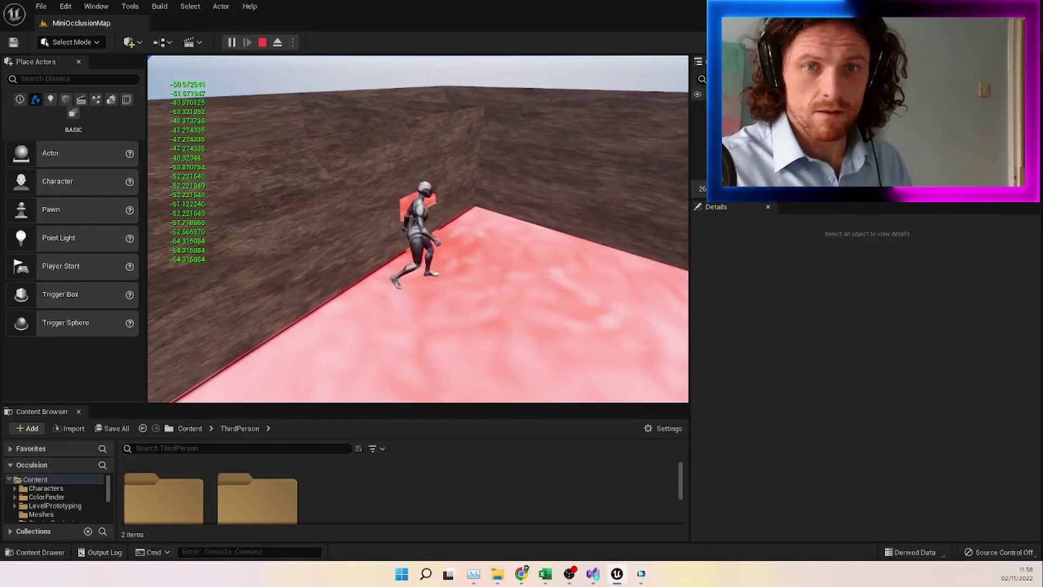
key(d)
key(a)
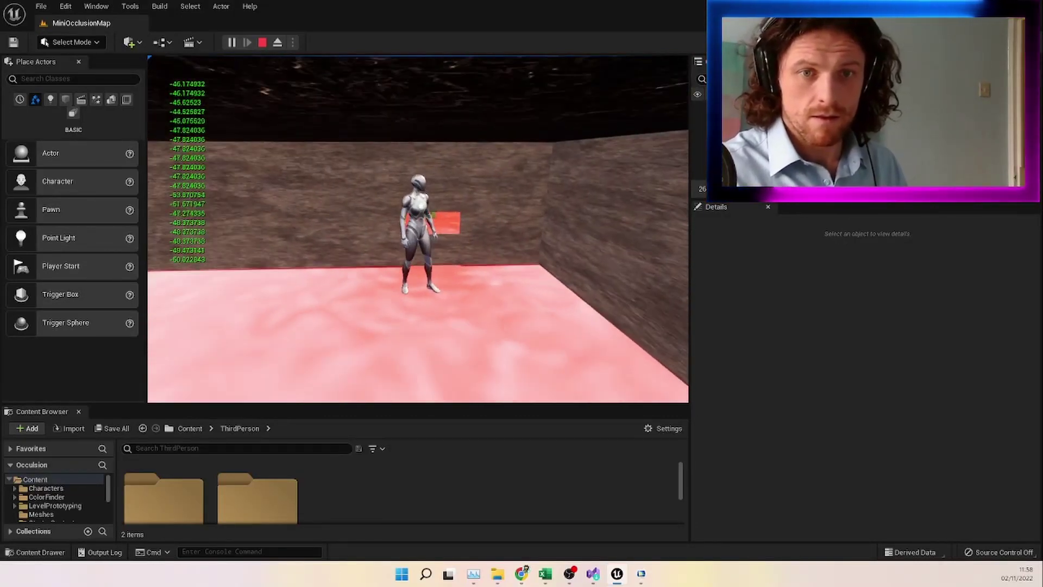
key(w)
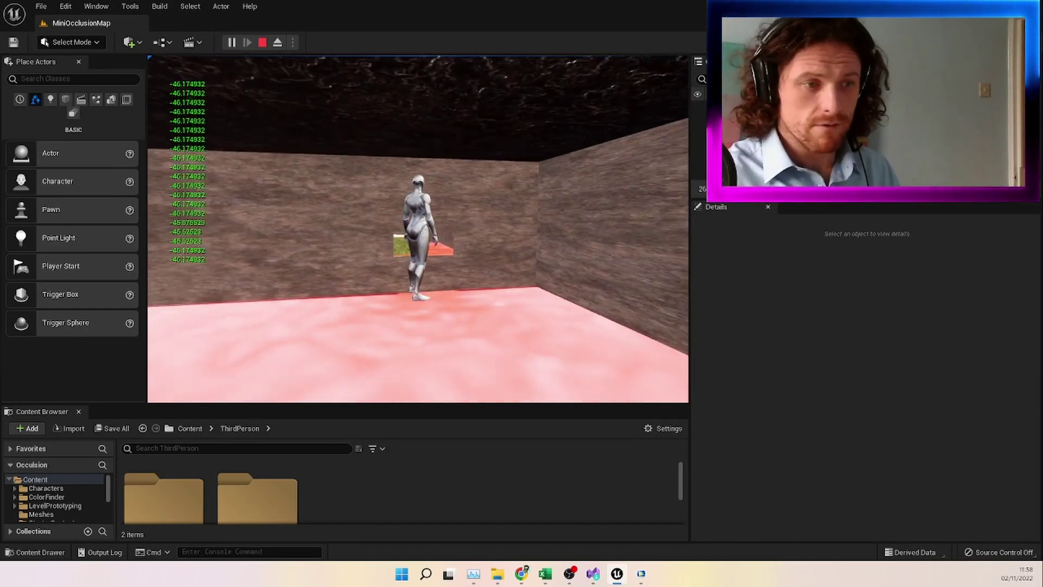
key(w)
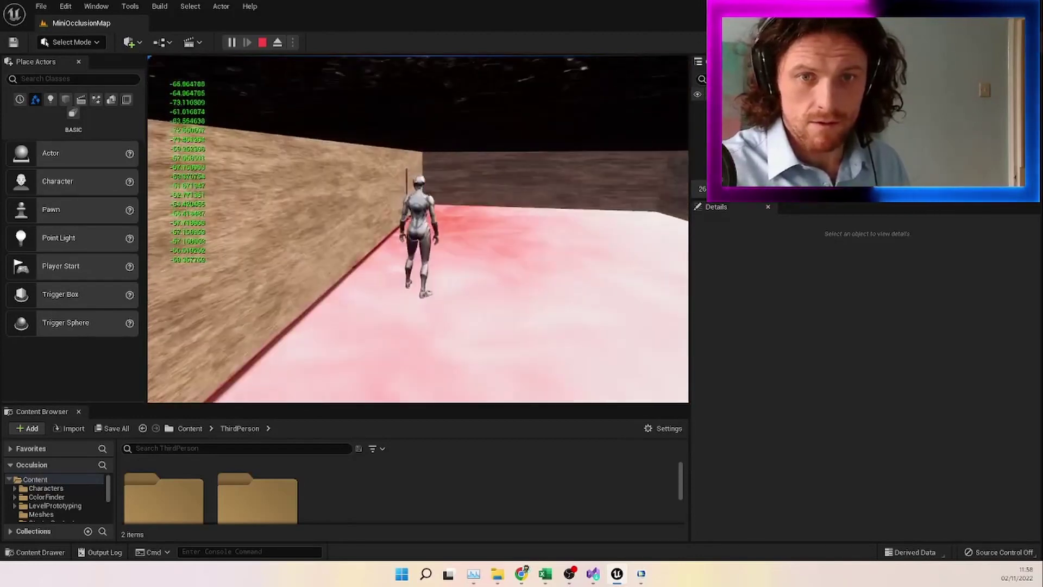
Walk the character around both sides of the dividing wall to compare the printed sound levels across the pressure map.
key(w)
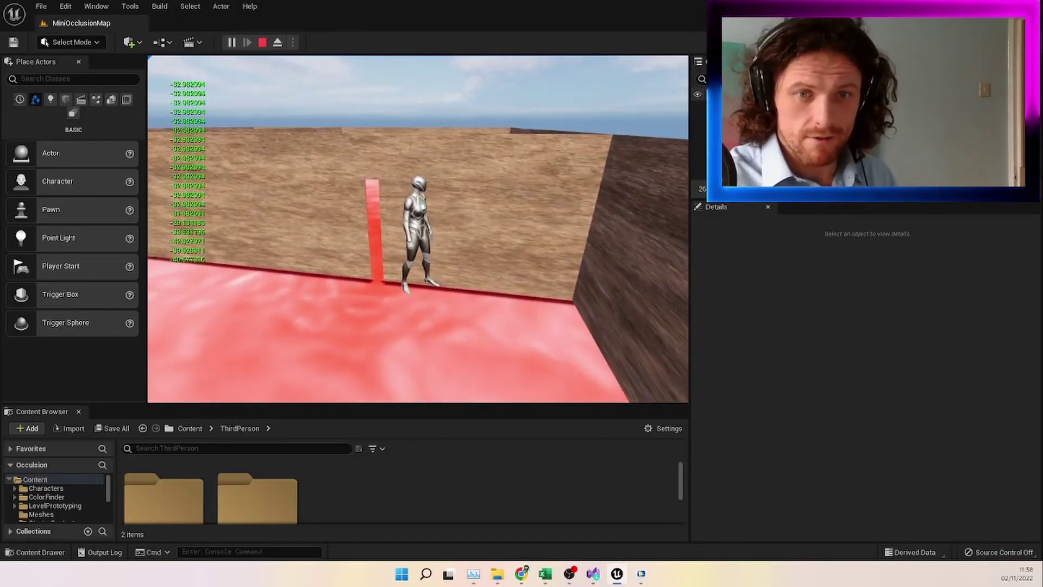
key(s)
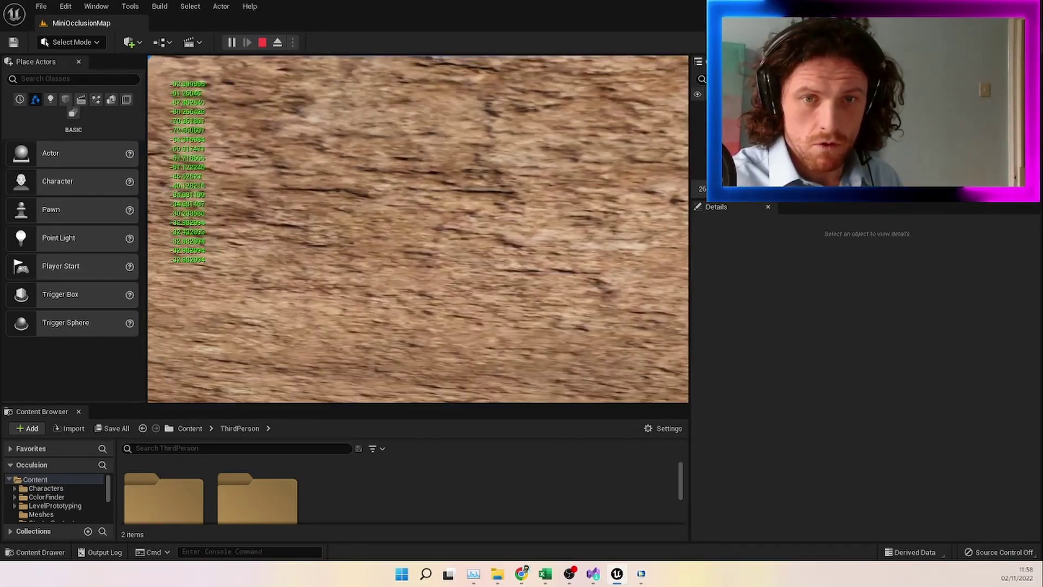
key(w)
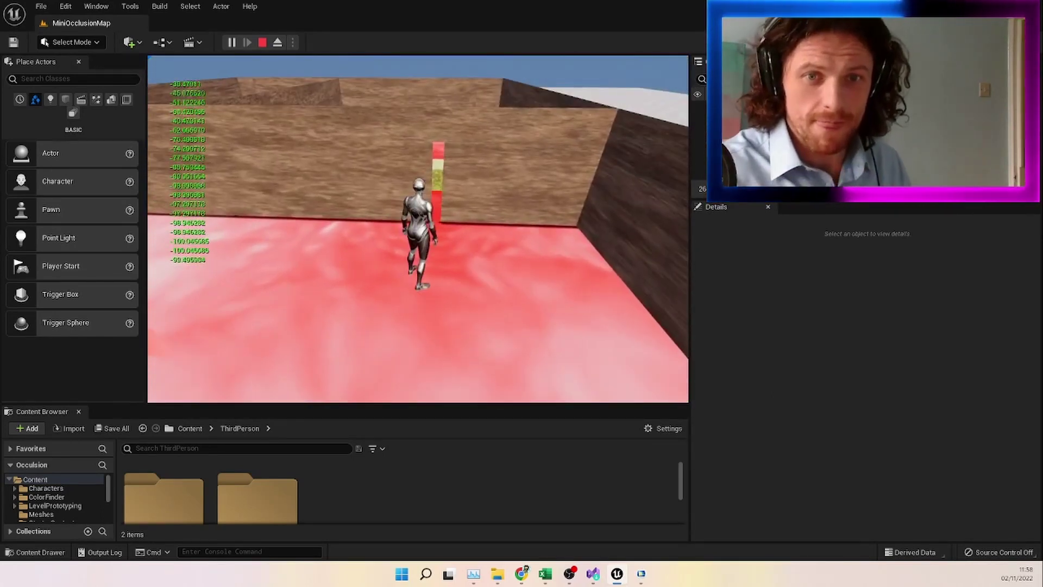
key(d)
key(w)
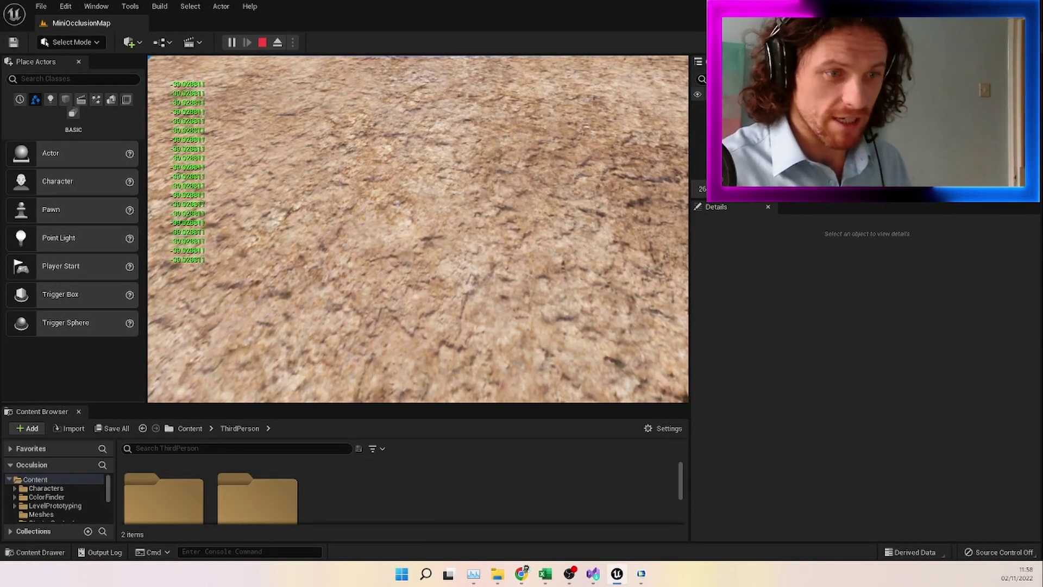
End the play session and view the level's brown roof from above.
key(Escape)
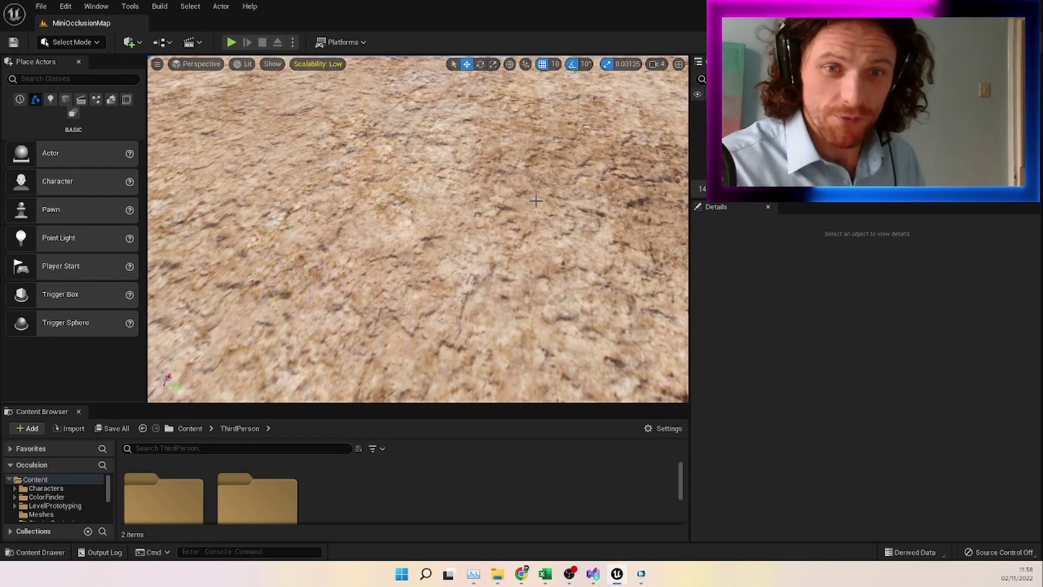
key(s)
right_drag(547, 73, 552, 58)
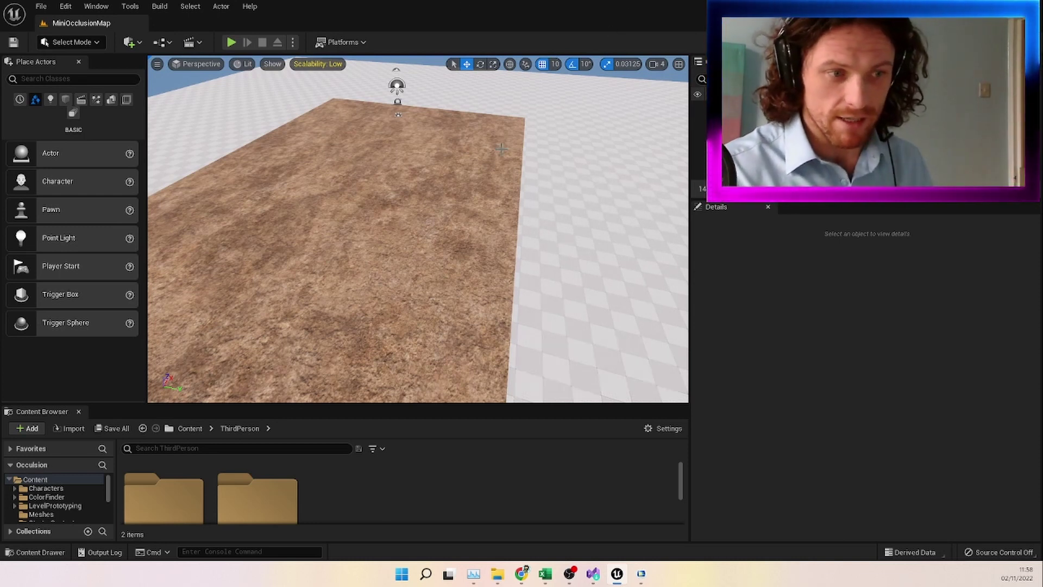
right_drag(197, 220, 219, 200)
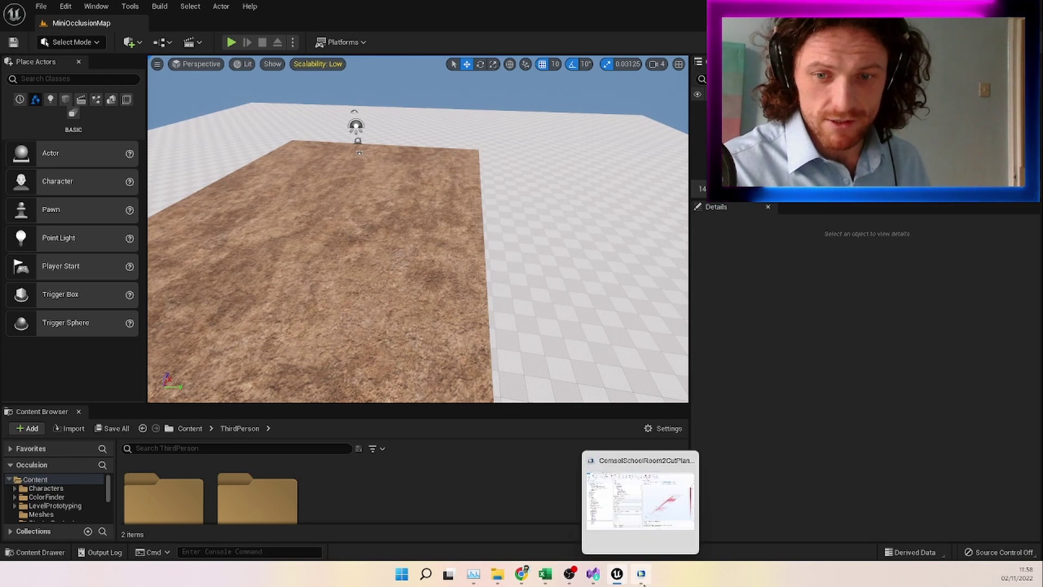
Switch to COMSOL and inspect the RayTrace and Image 1 export settings.
click(642, 573)
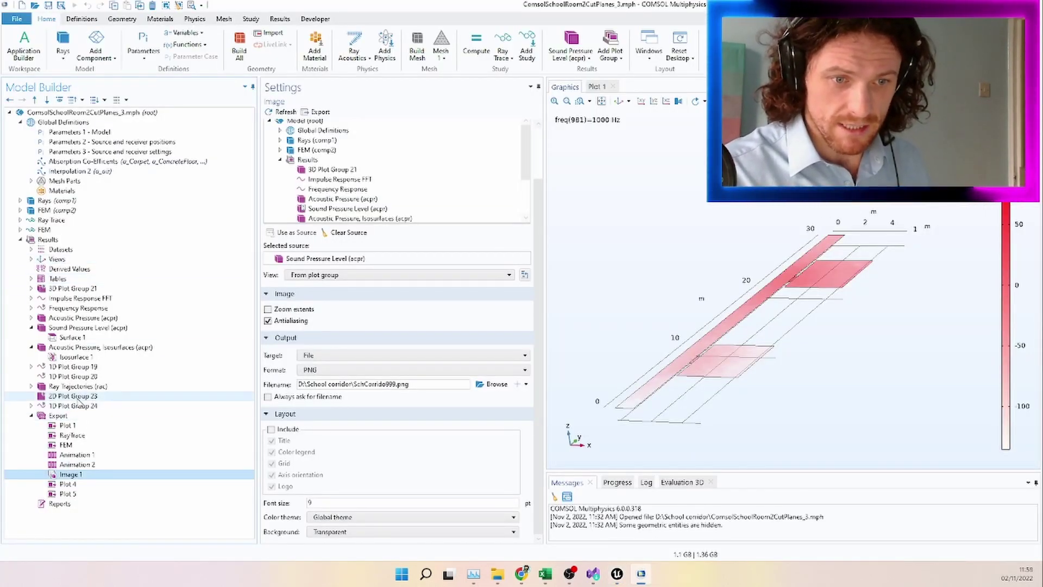
key(Up)
key(Up)
key(Up)
key(Up)
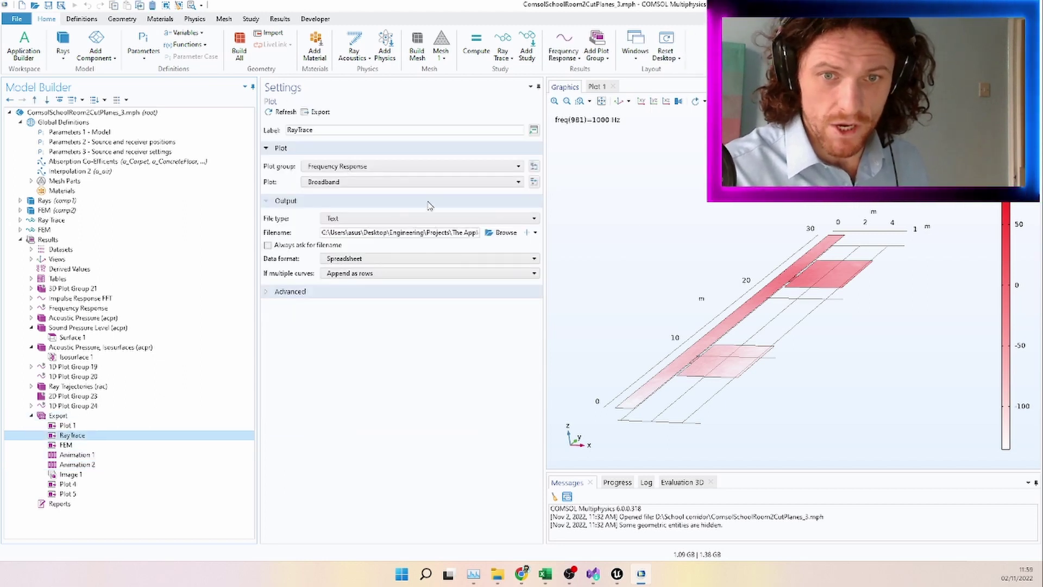
click(71, 474)
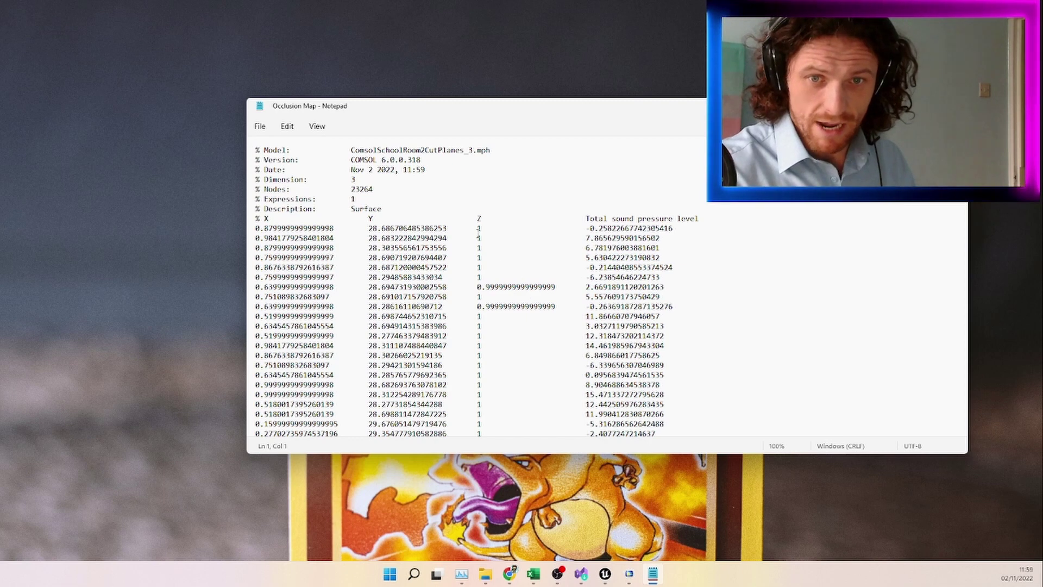
Examine the rows of the exported Occlusion Map text file, highlighting part of a Z coordinate.
scroll(507, 271, down, 4)
scroll(485, 233, up, 4)
scroll(489, 245, down, 10)
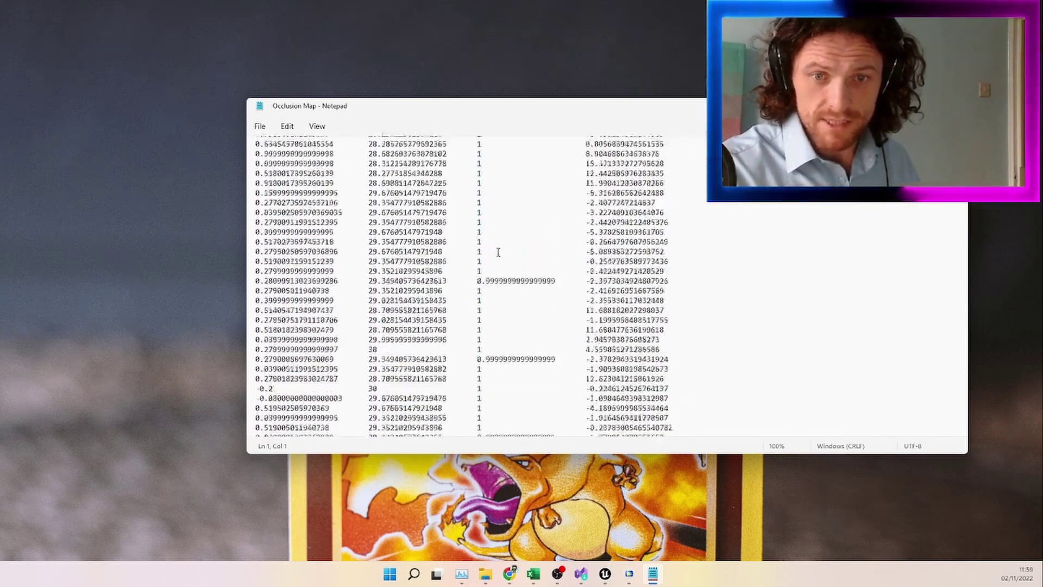
drag(492, 250, 525, 251)
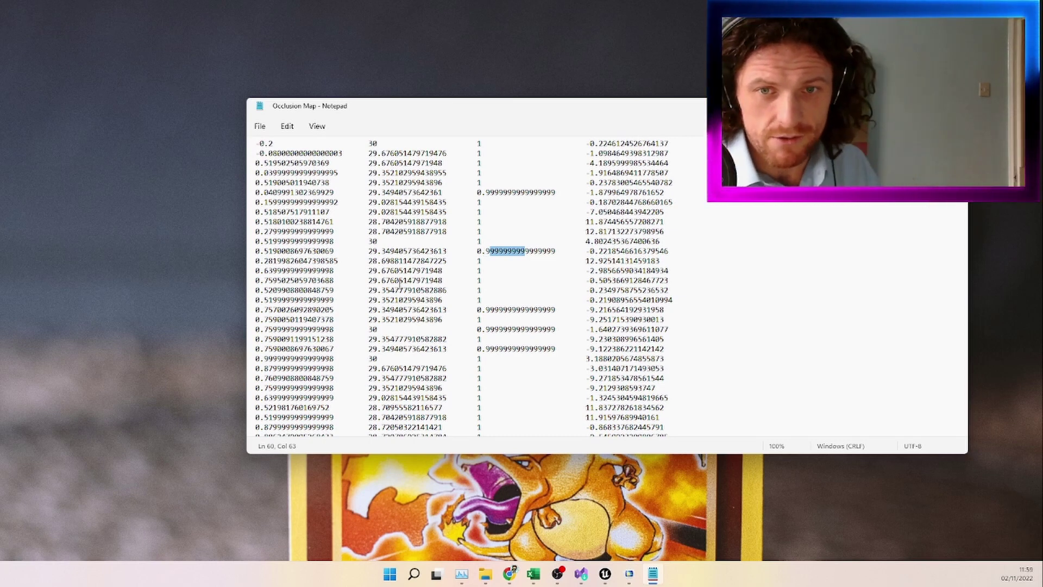
scroll(489, 228, up, 10)
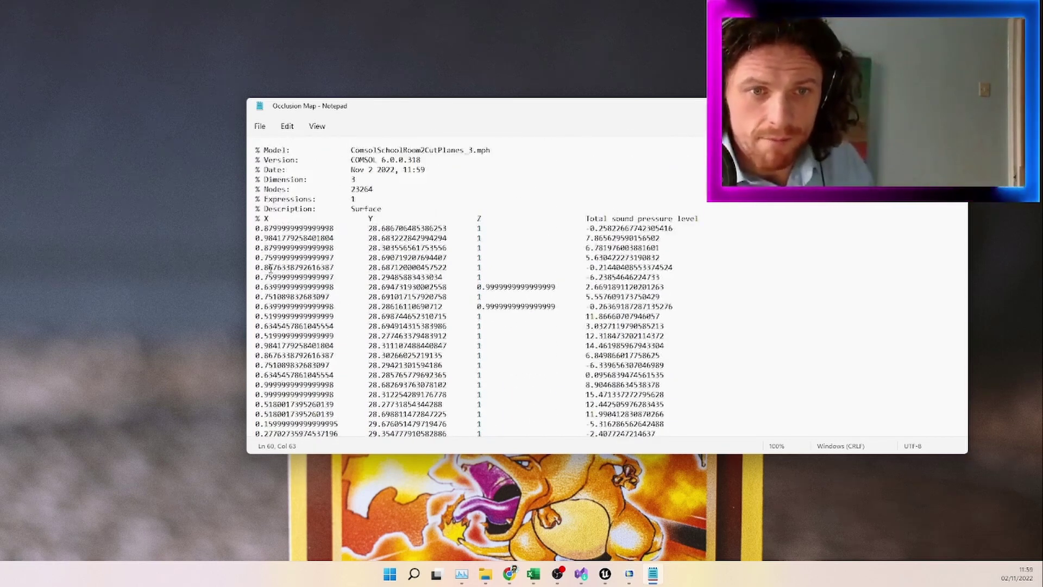
Highlight the coordinate and total sound pressure level columns in the Occlusion Map file and browse the rows further down.
drag(268, 229, 464, 240)
click(634, 249)
drag(621, 210, 630, 345)
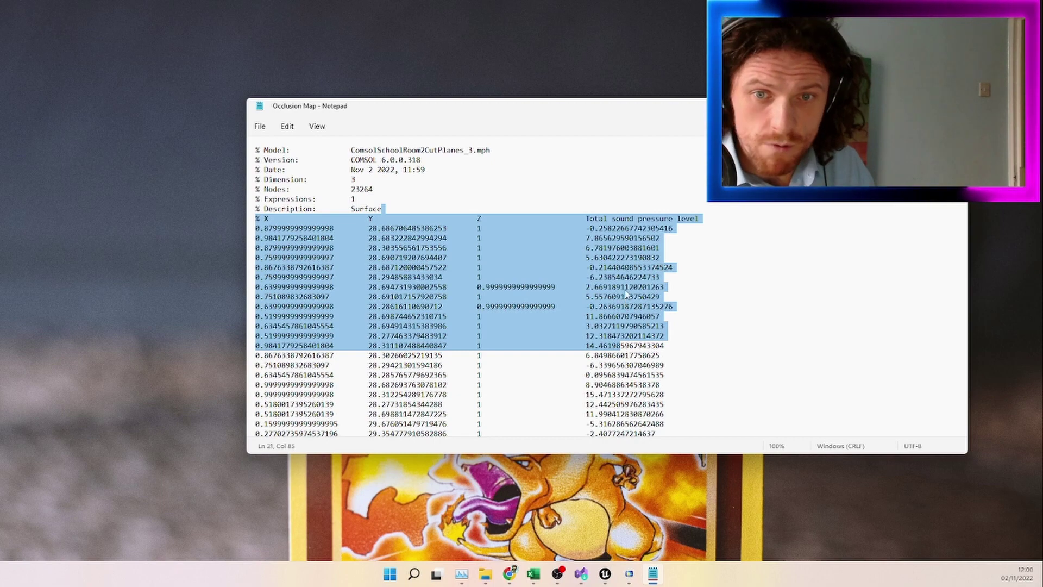
scroll(624, 302, down, 6)
scroll(617, 325, down, 10)
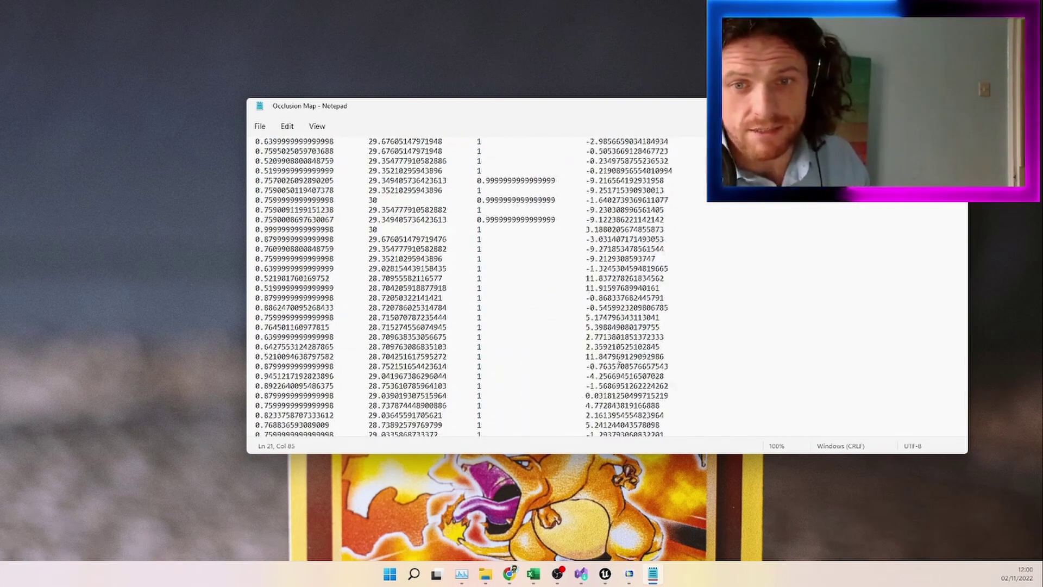
click(619, 323)
scroll(619, 324, down, 5)
scroll(621, 322, down, 9)
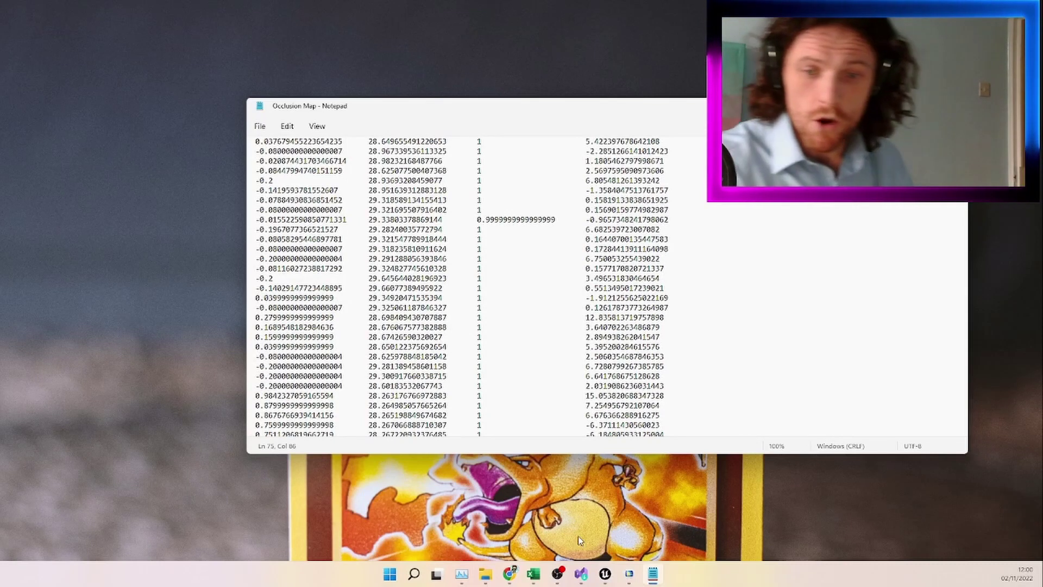
Switch to COMSOL and display the Broadband plot of the Impulse Response FFT group.
click(628, 574)
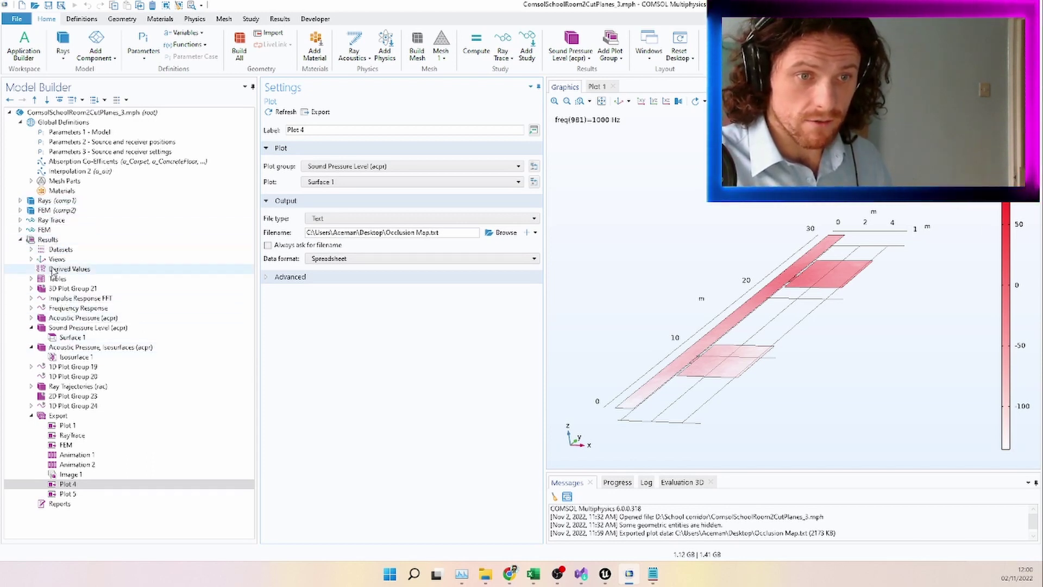
click(31, 298)
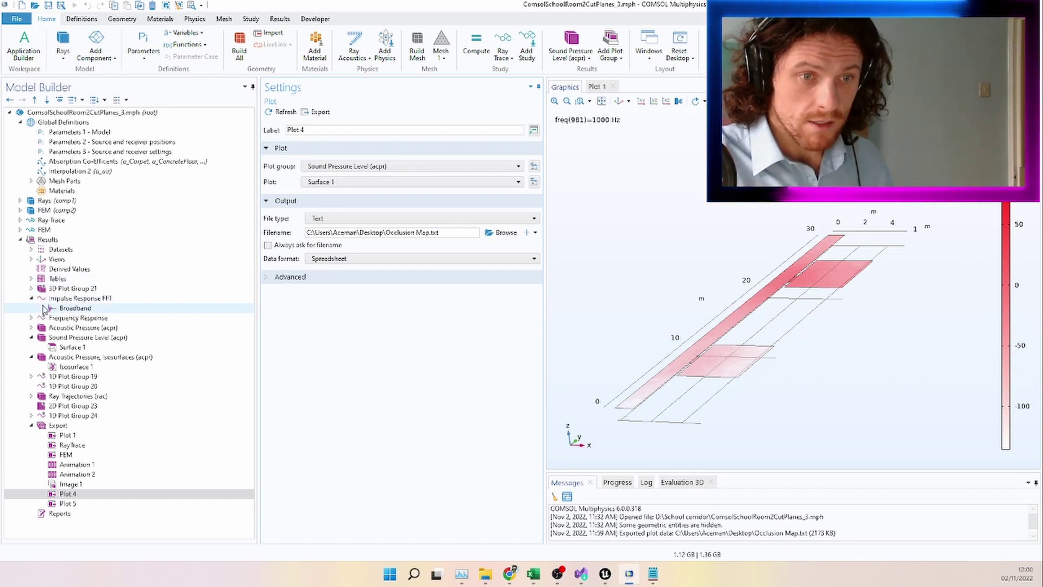
click(70, 308)
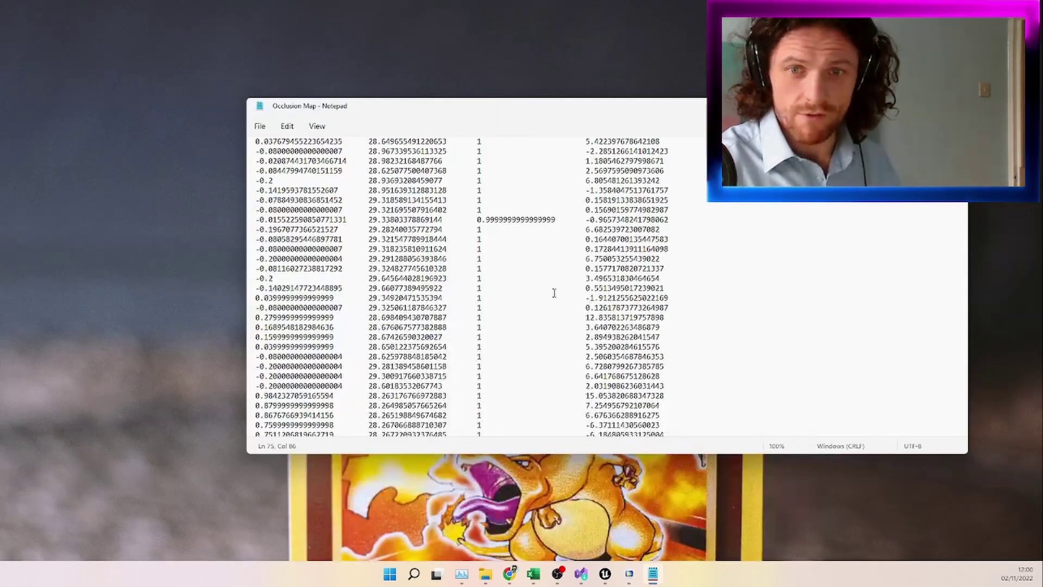
Review the Occlusion Map file back up to its header and return to the COMSOL window.
scroll(534, 280, up, 5)
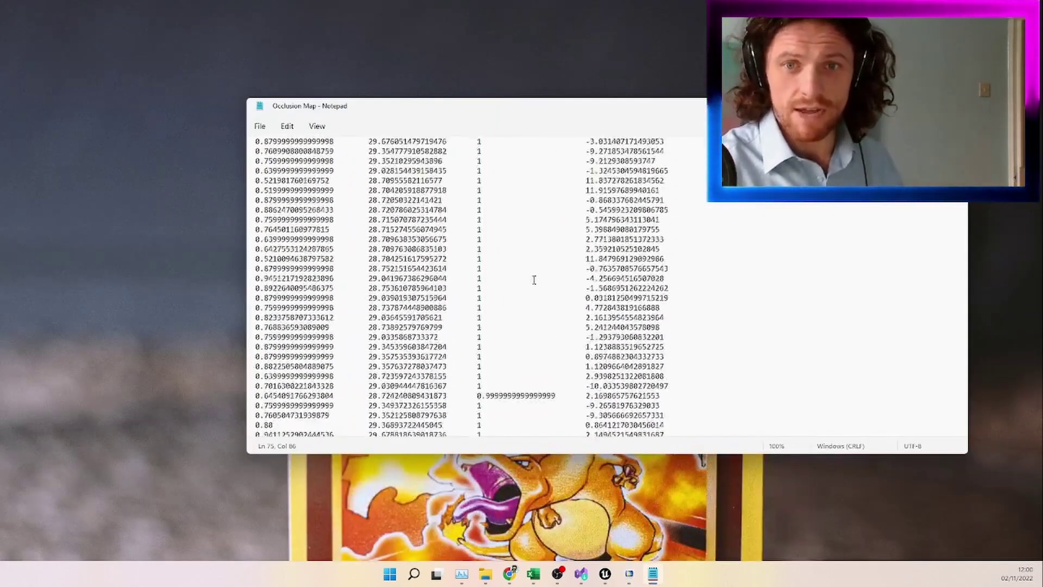
scroll(538, 276, up, 10)
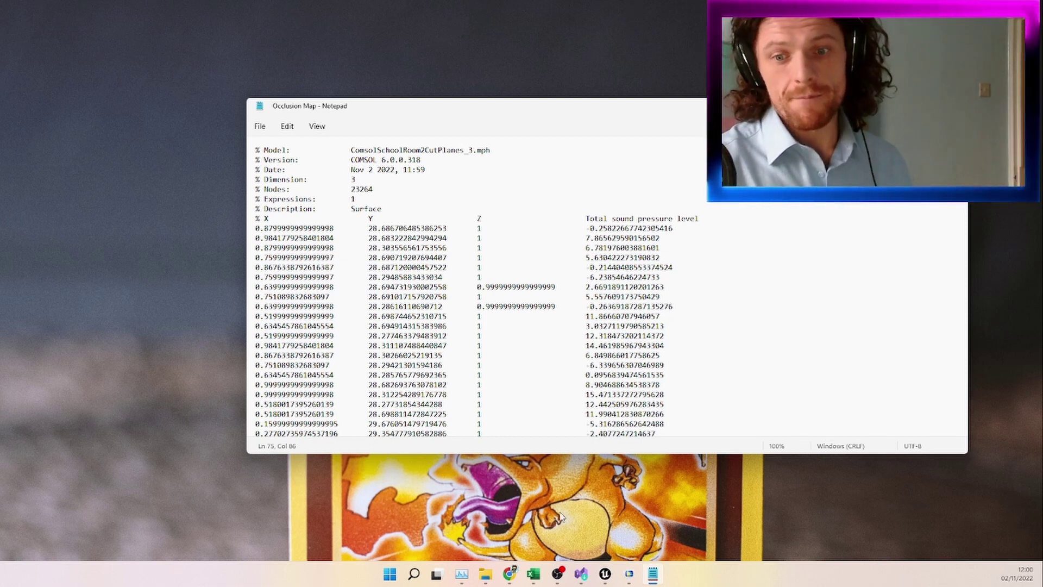
mouse_move(605, 576)
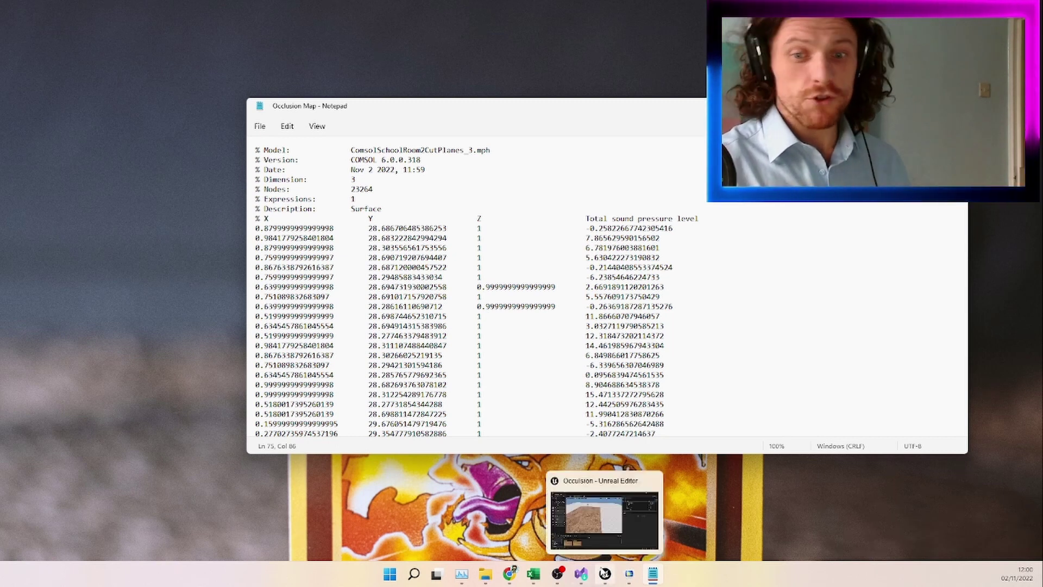
click(606, 506)
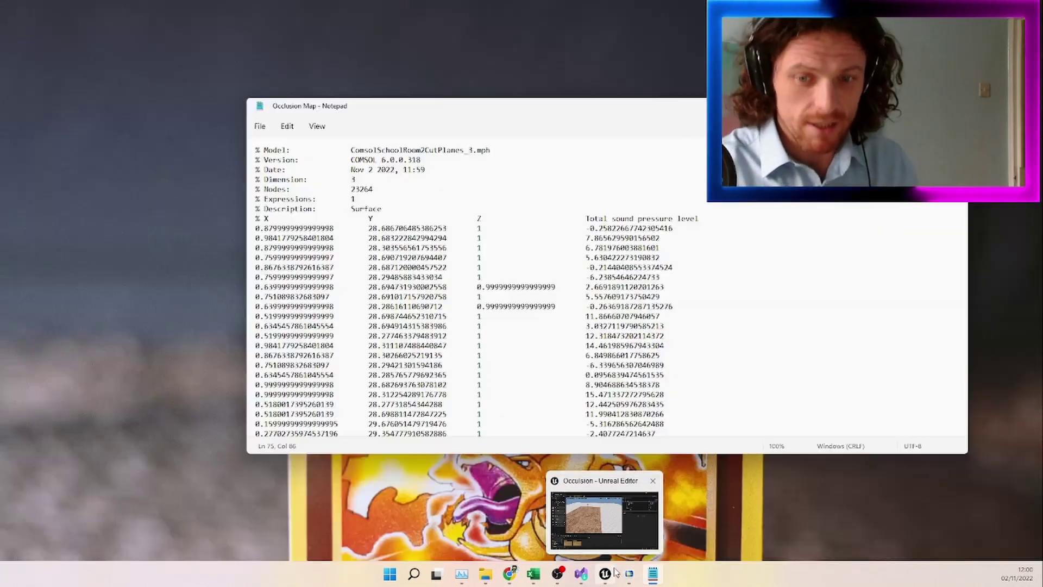
mouse_move(629, 573)
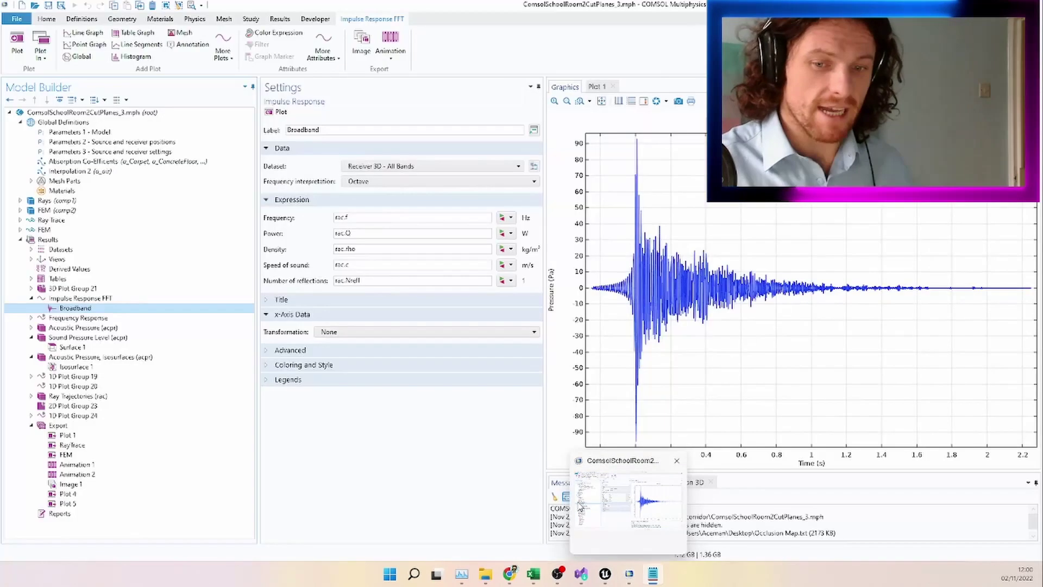